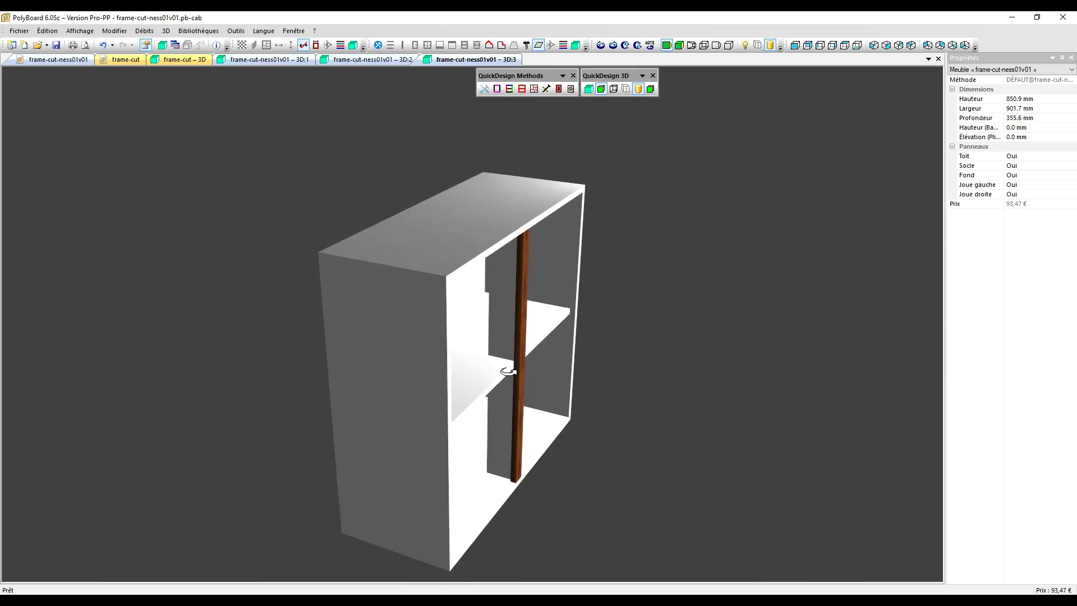
- Orbit the cabinet in wireframe and solid rendering to inspect it from several angles
scroll(508, 371, "up", 2)
left_click_drag(466, 348, 313, 294)
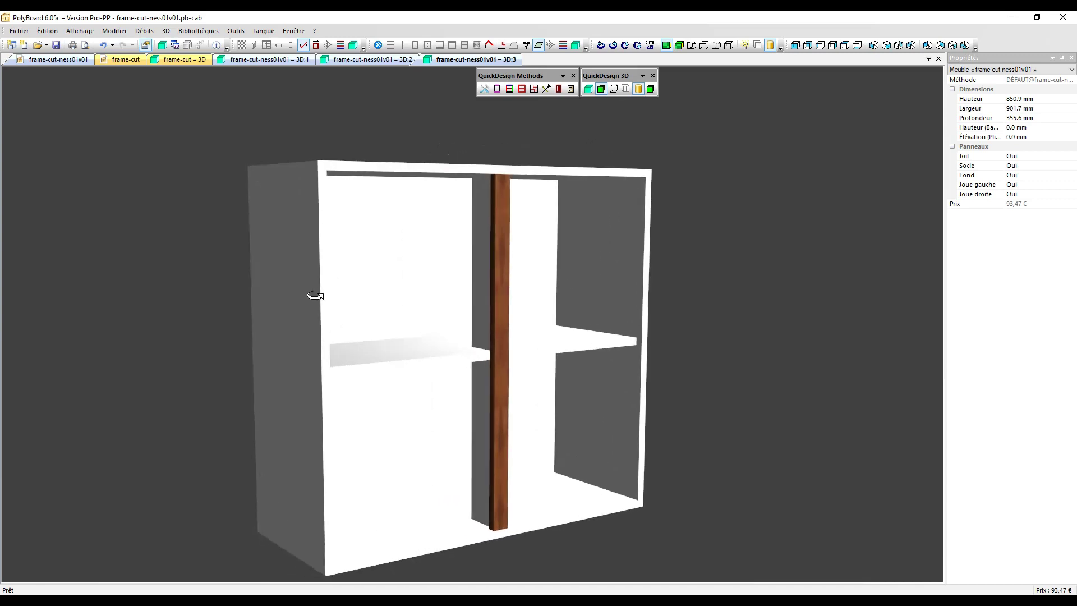
left_click_drag(471, 340, 489, 321)
left_click(613, 88)
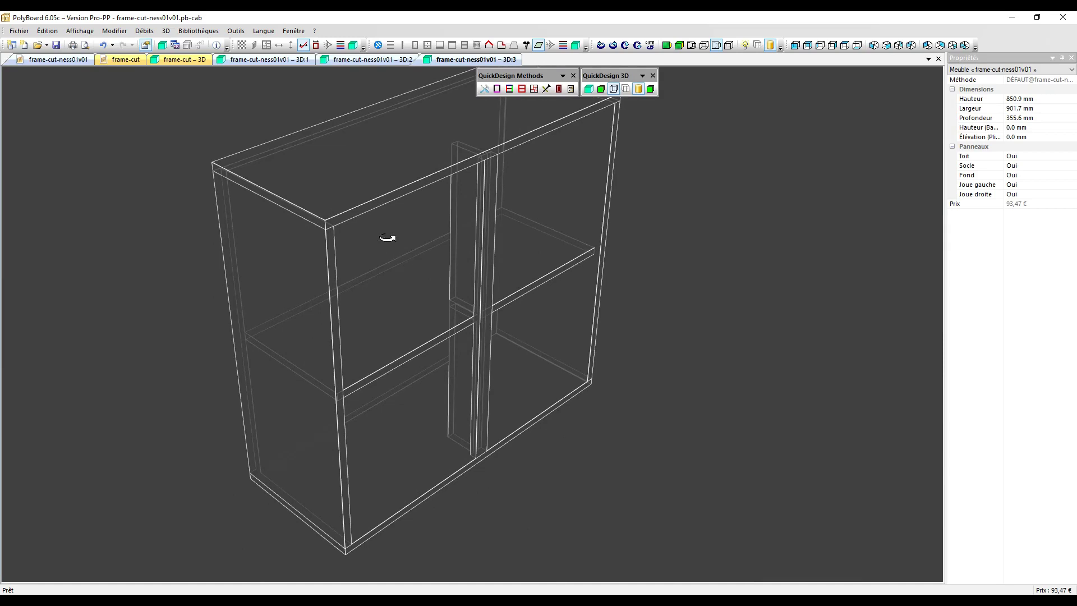
left_click_drag(530, 327, 484, 251)
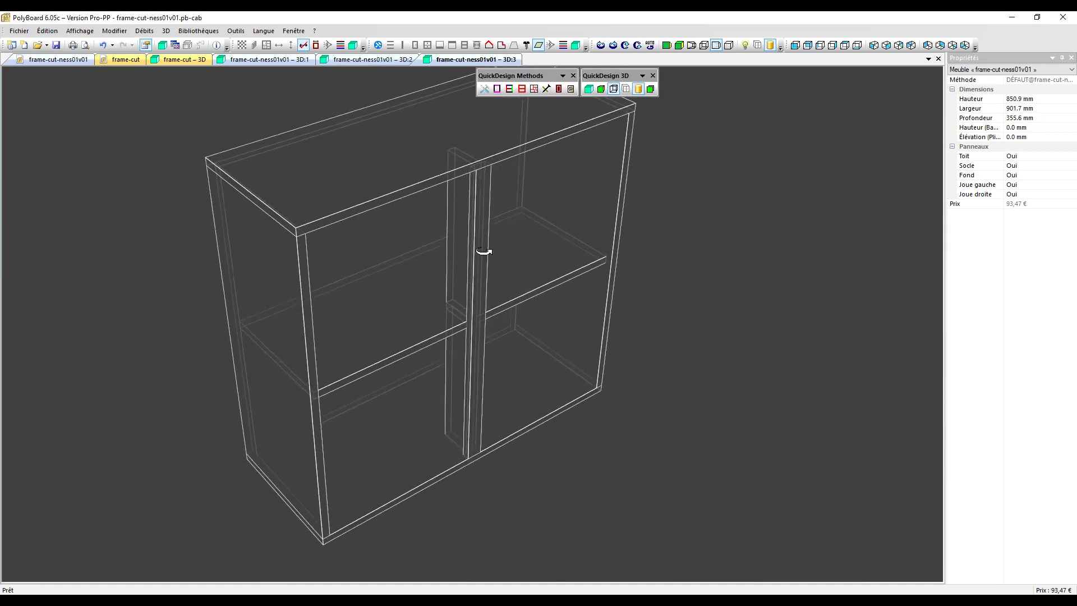
left_click_drag(461, 347, 519, 298)
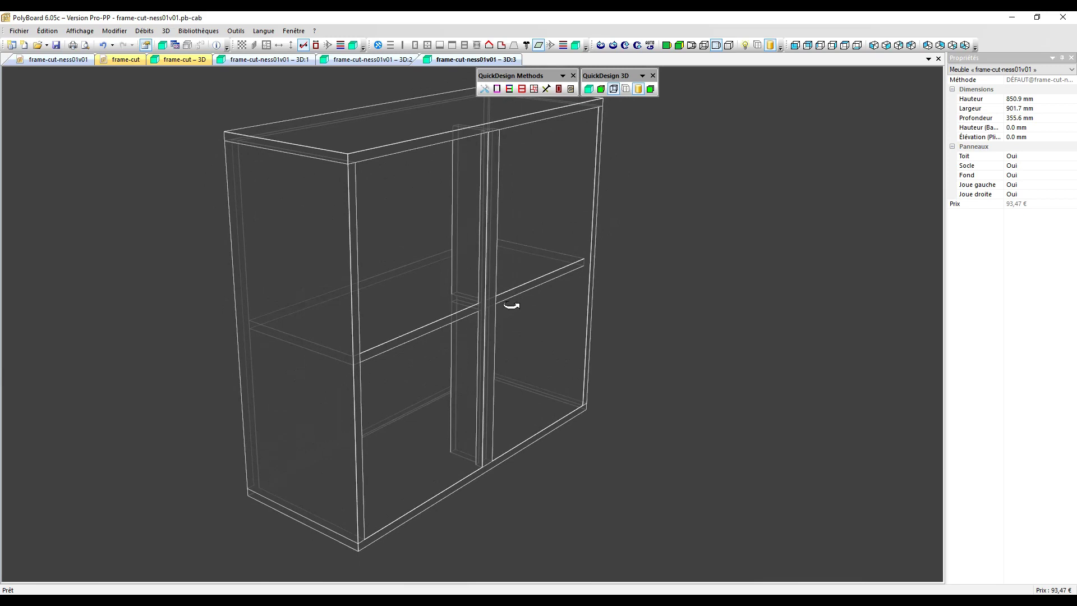
left_click_drag(459, 352, 455, 300)
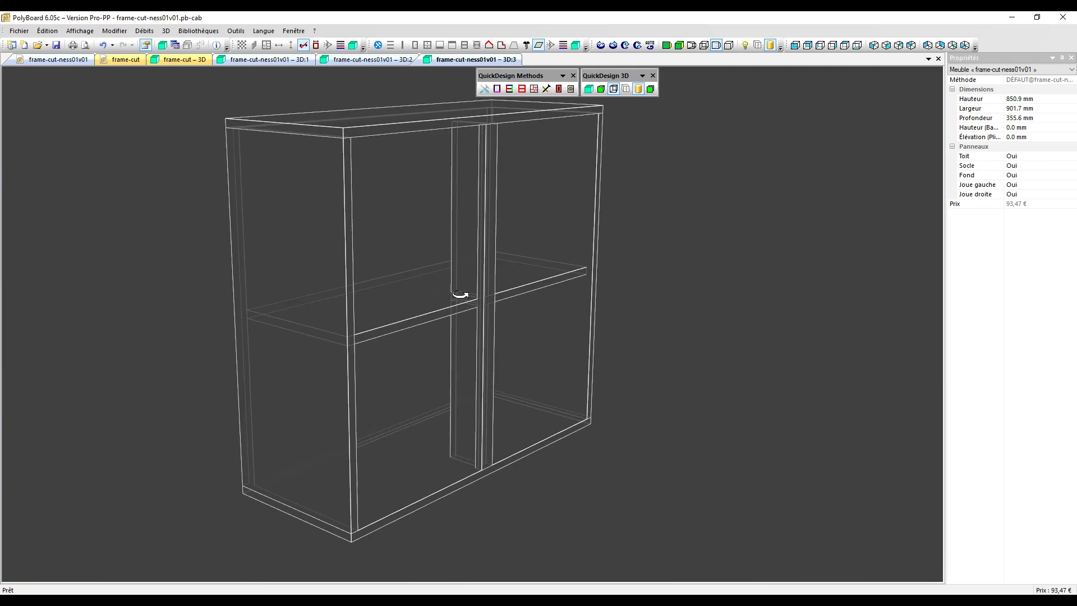
left_click_drag(505, 242, 478, 219)
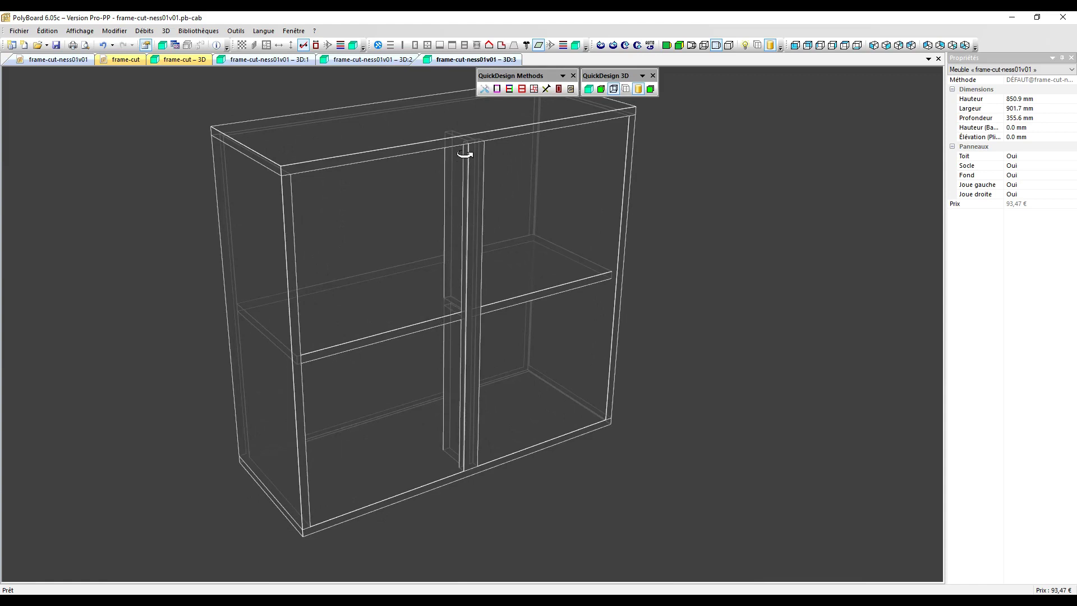
left_click(601, 89)
left_click_drag(529, 335, 551, 316)
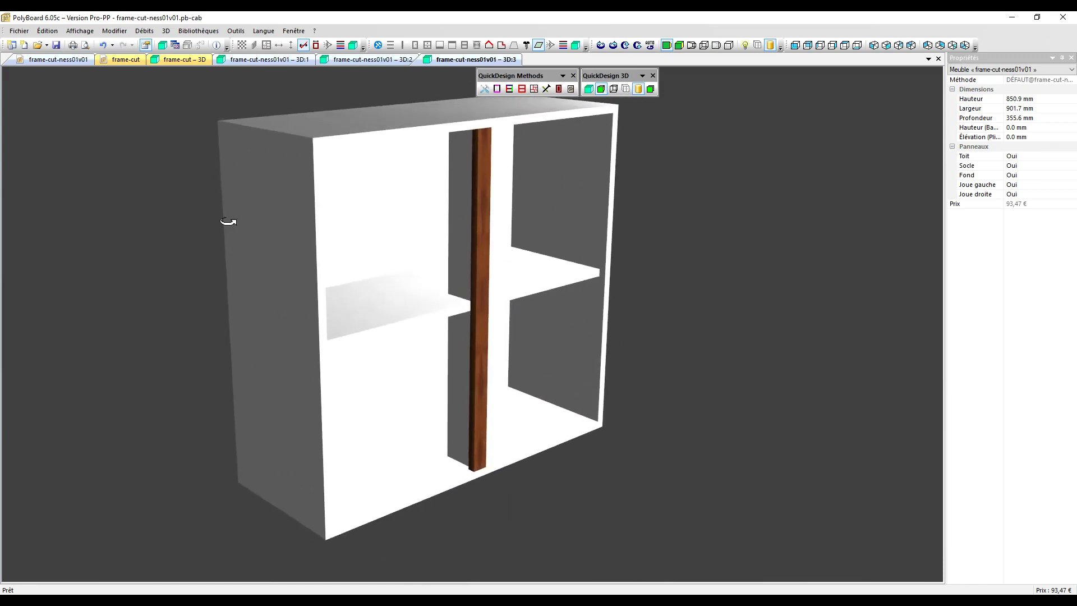
- Explode the cabinet in the design view at maximum spacing and select upright 7
left_click(57, 60)
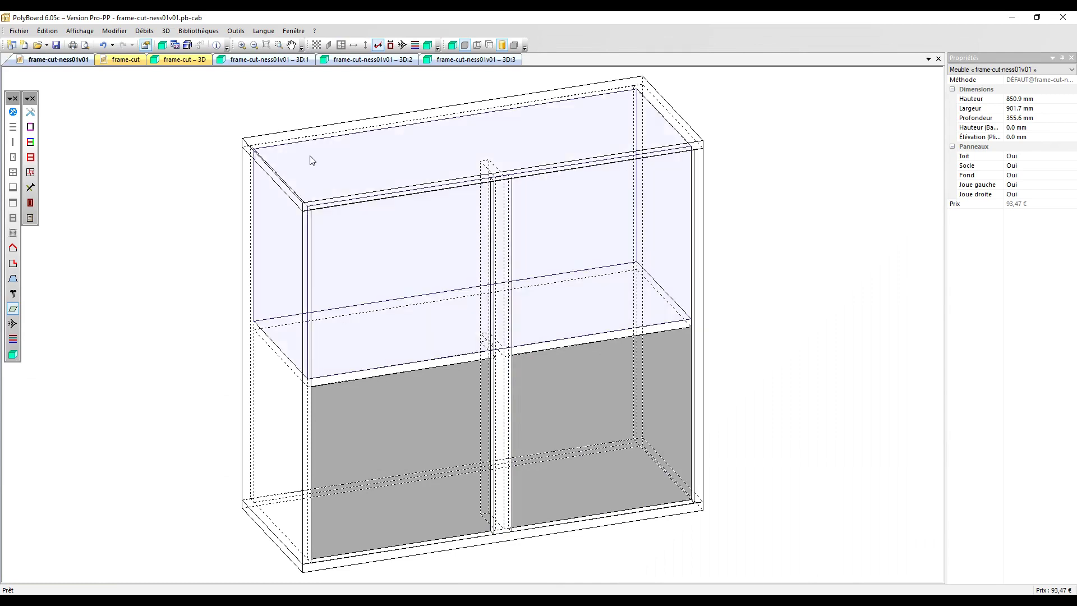
left_click(187, 45)
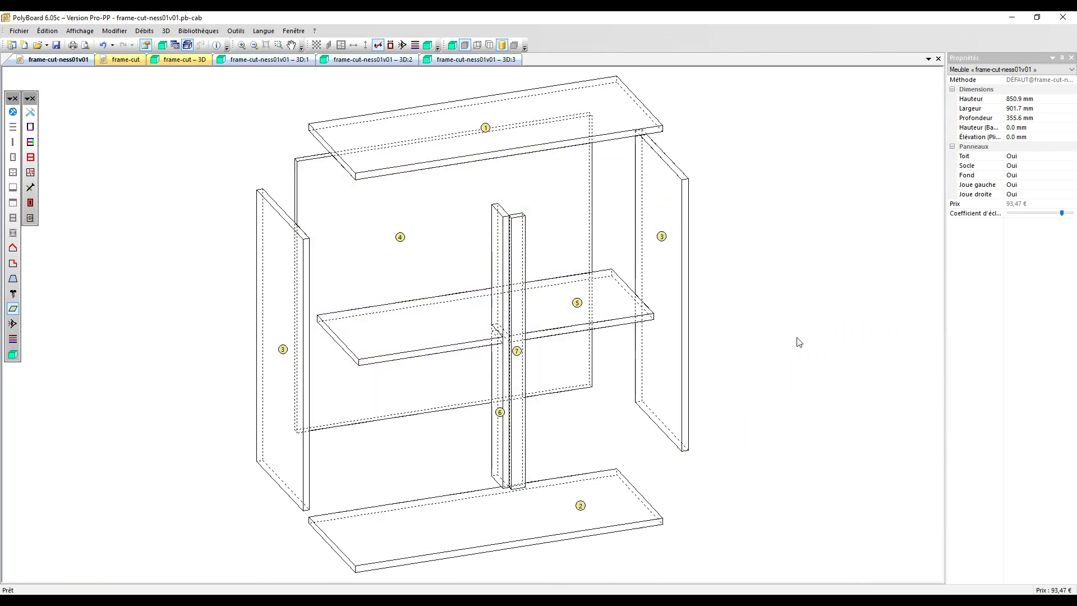
left_click_drag(1063, 213, 1067, 214)
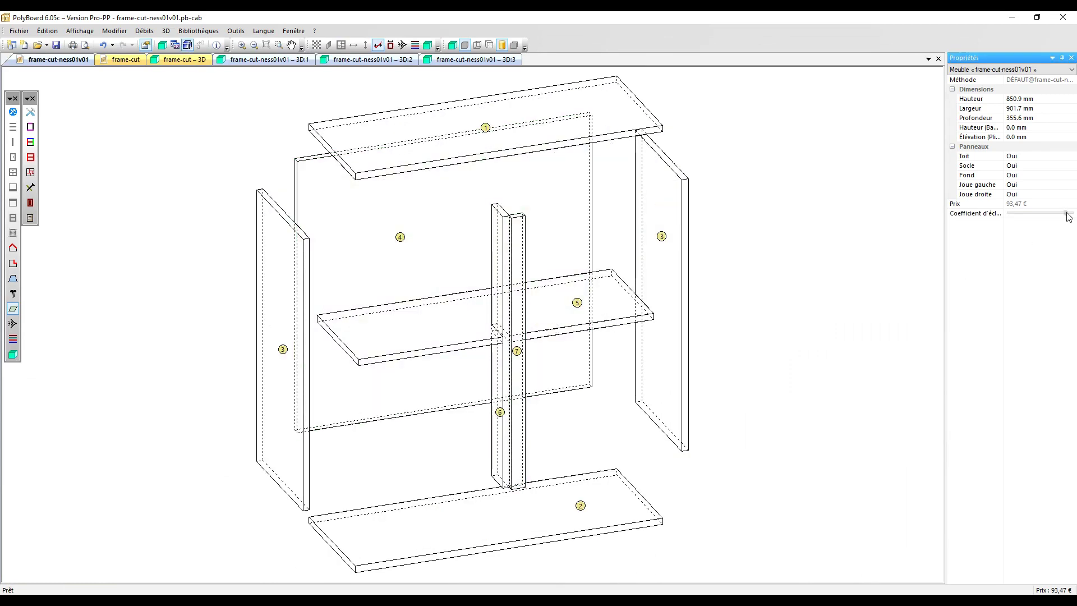
key("End")
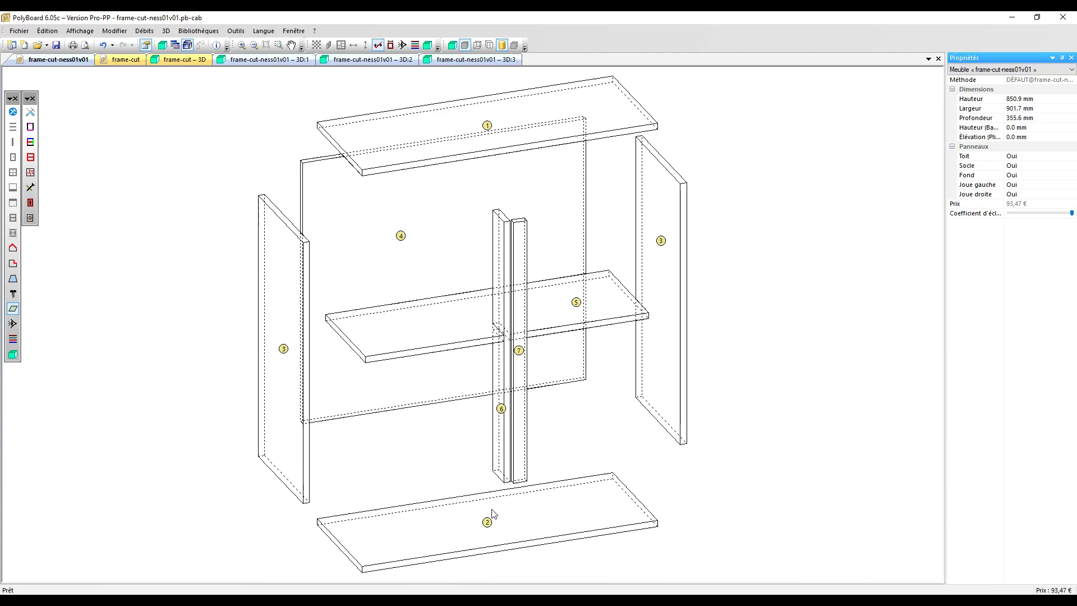
left_click(501, 225)
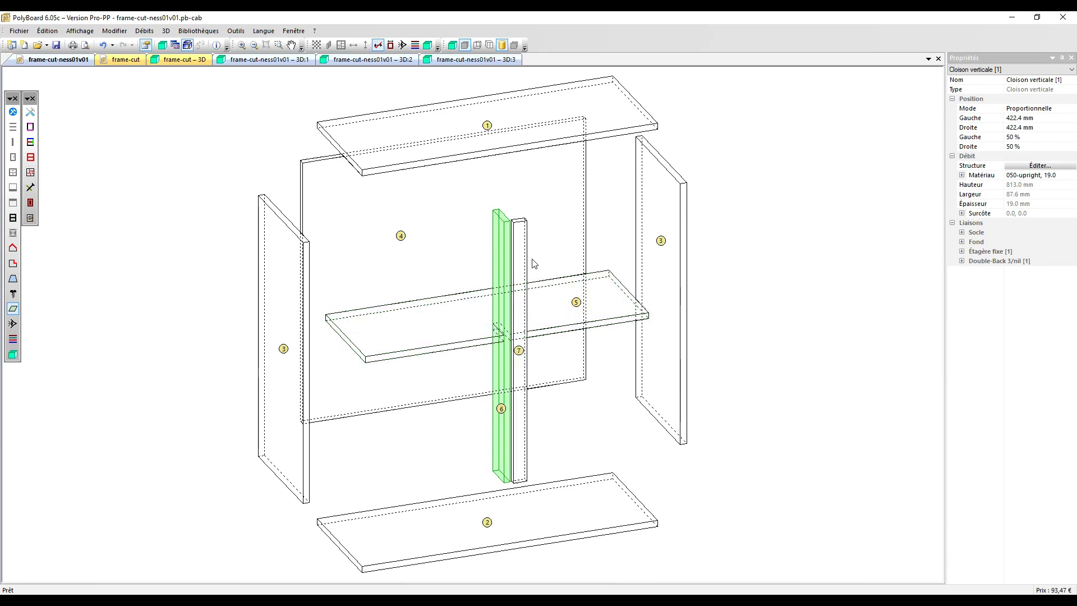
left_click(523, 224)
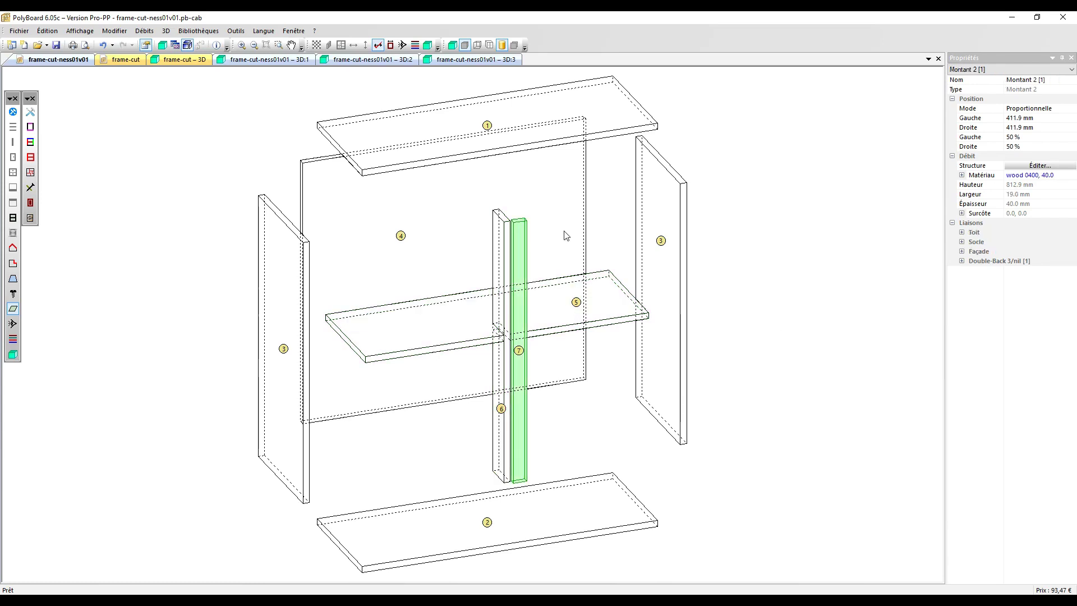
- Delete uprights 7 and 6 and shelf 5, then reassemble the exploded cabinet
key("Delete")
left_click(508, 231)
key("Delete")
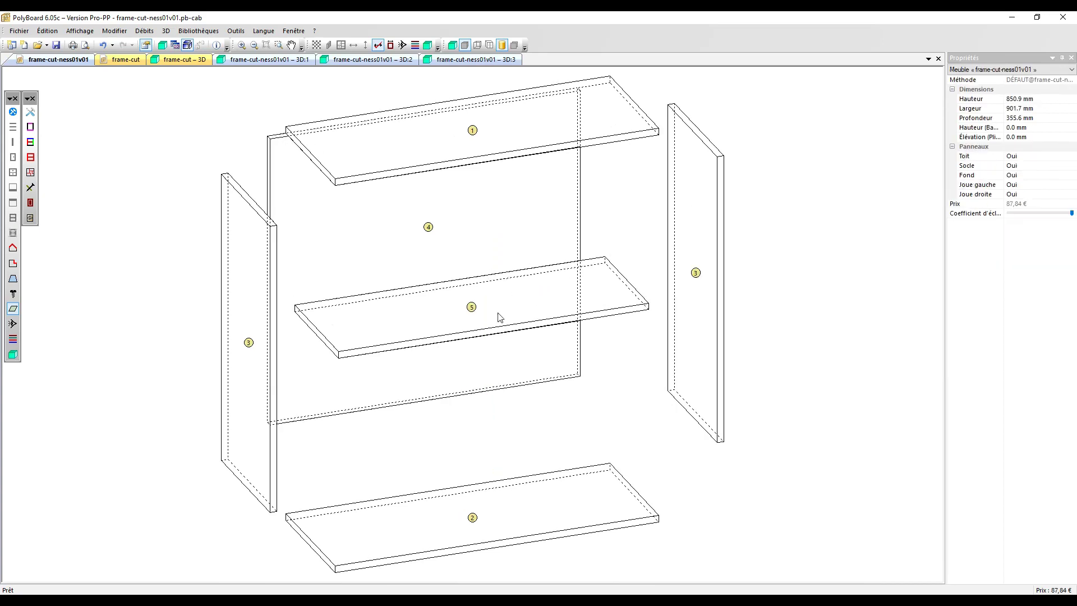
left_click(500, 317)
key("Delete")
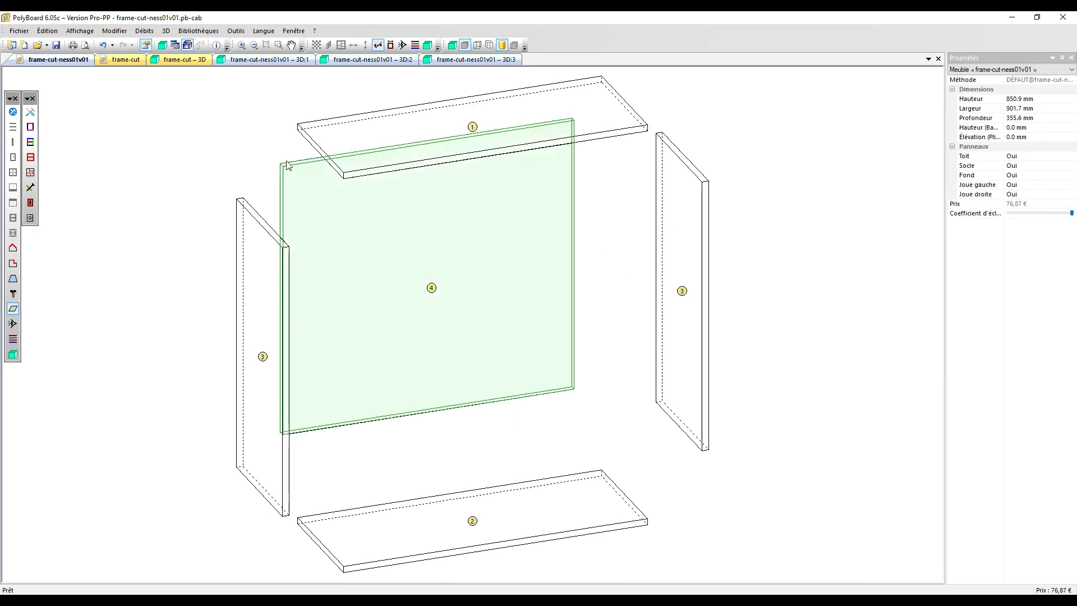
key("Escape")
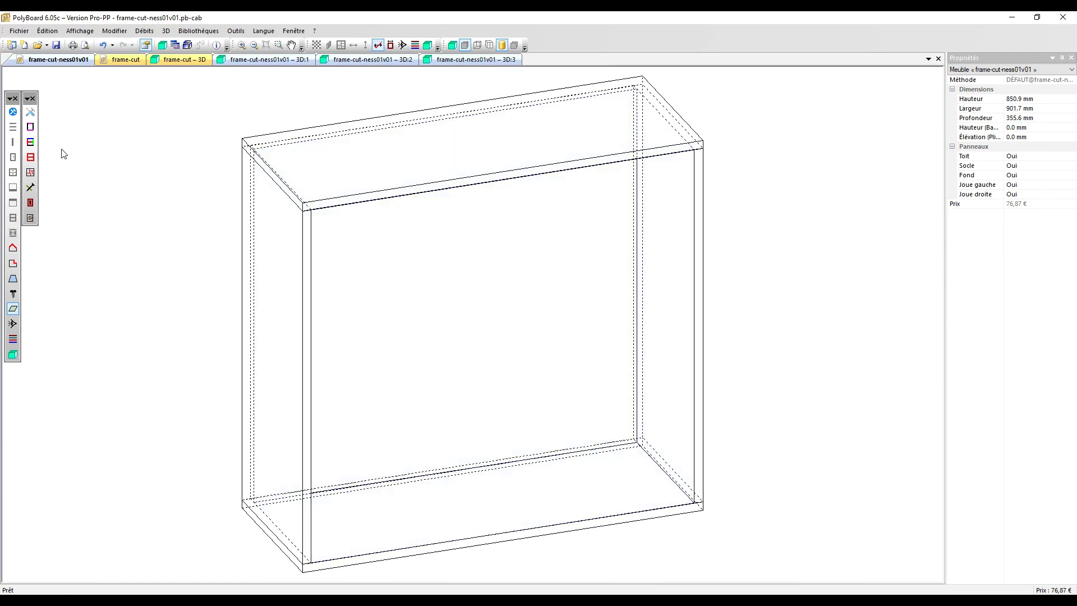
- Add a 19 mm fixed shelf at 50% height and start adding uprights to the lower zone
left_click(13, 128)
left_click(394, 298)
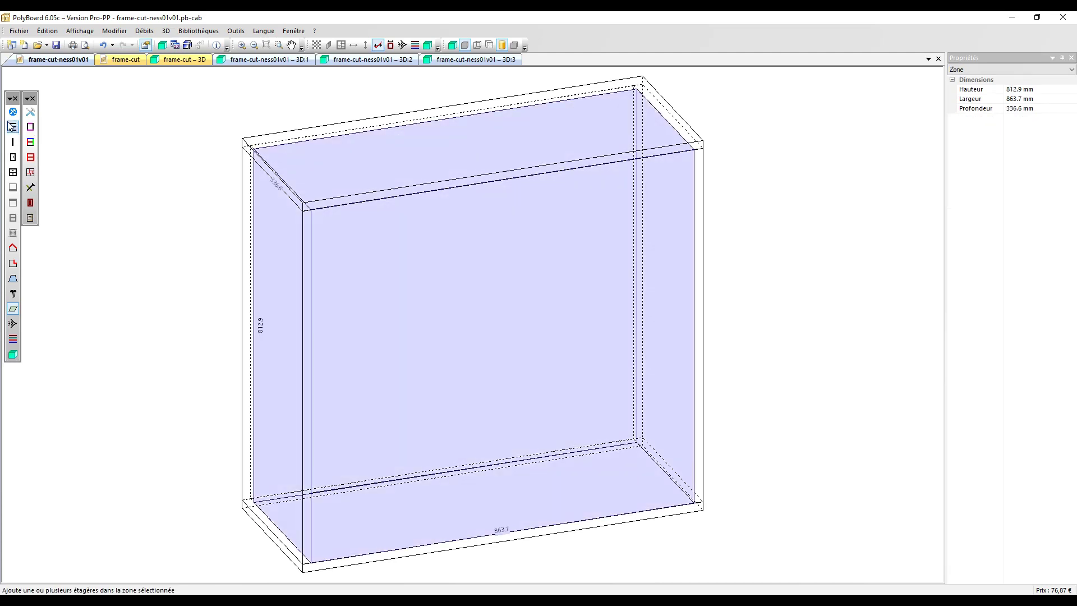
left_click(578, 361)
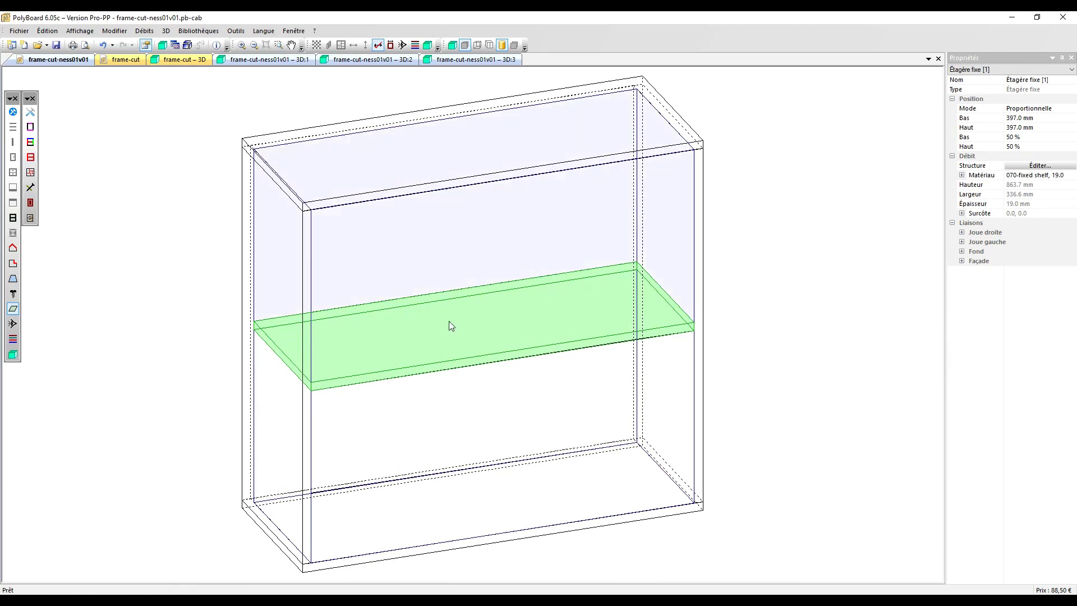
left_click(467, 308)
left_click(337, 424)
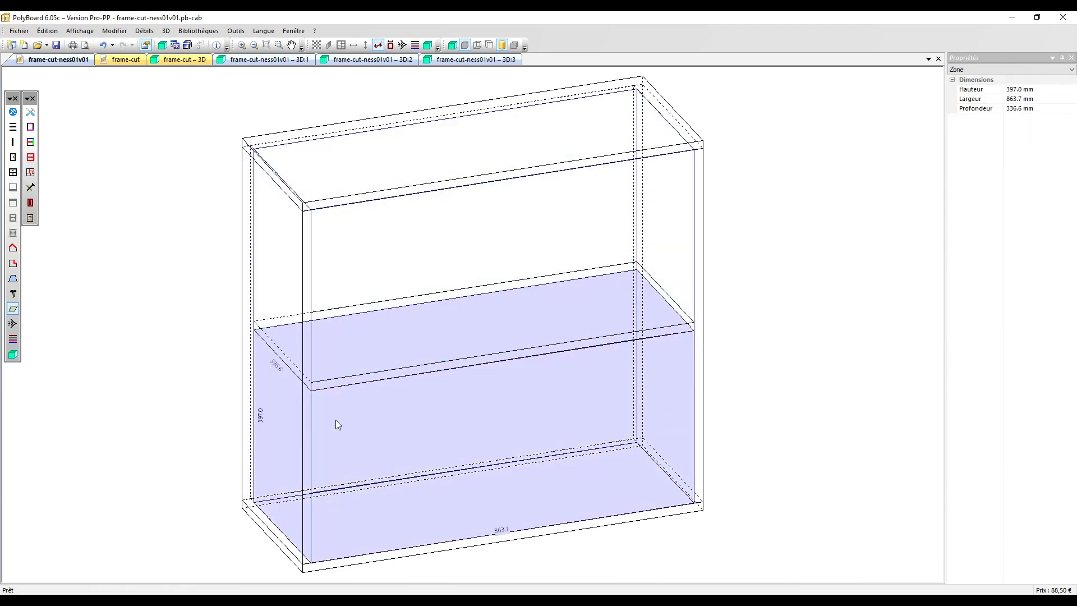
left_click(13, 142)
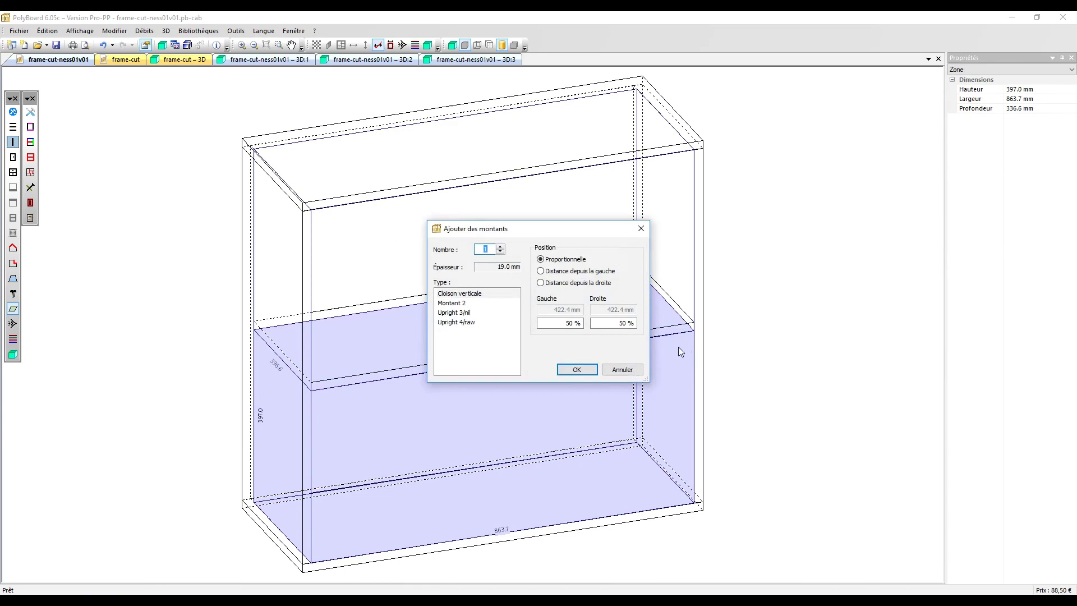
- Add one upright below the shelf and switch the interface language to English
left_click(577, 369)
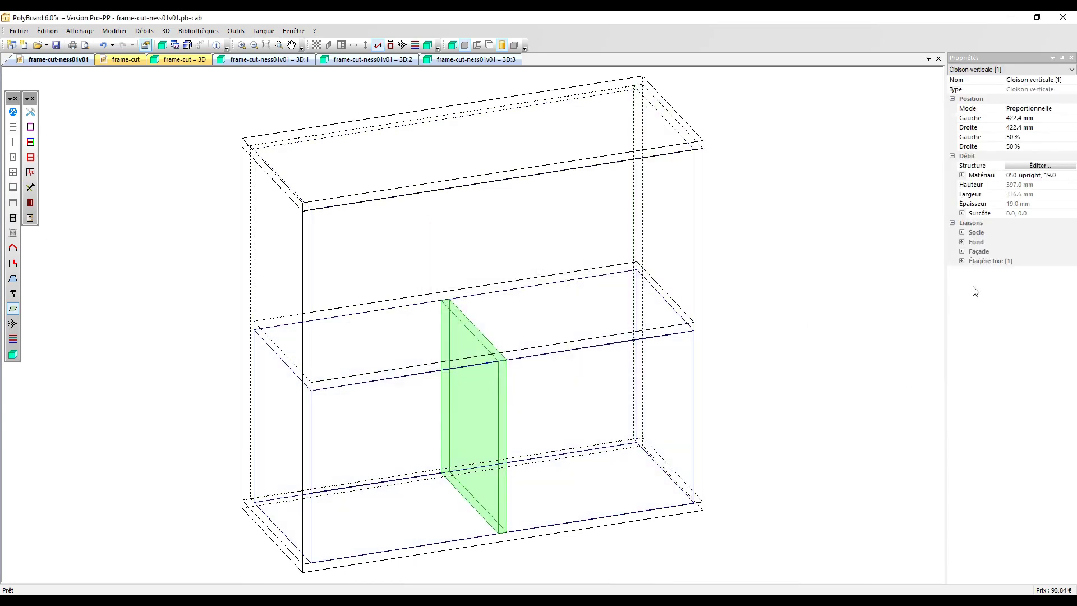
left_click(963, 261)
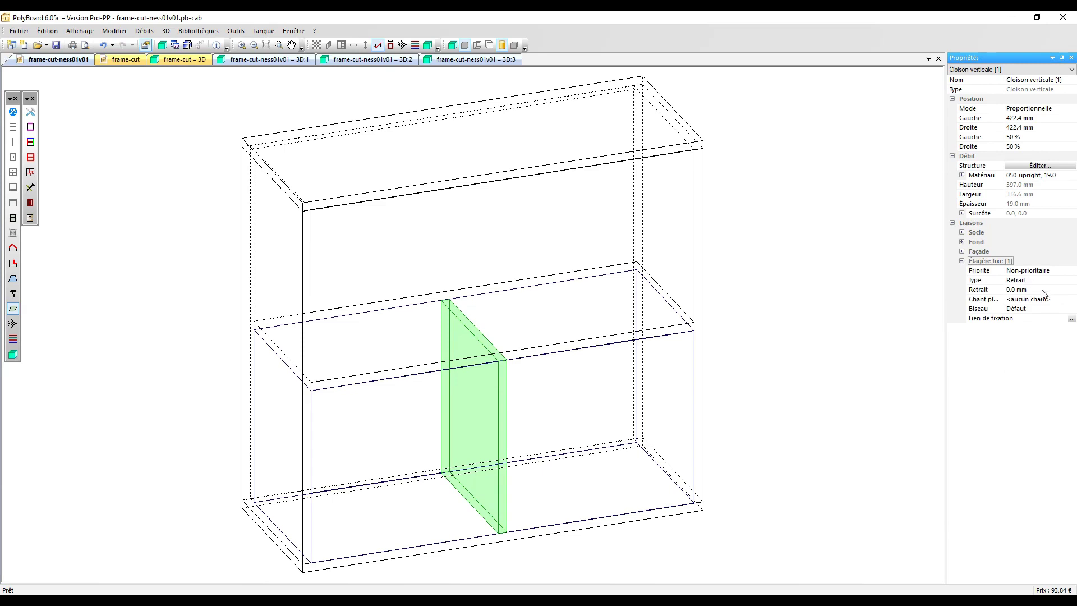
left_click(1023, 280)
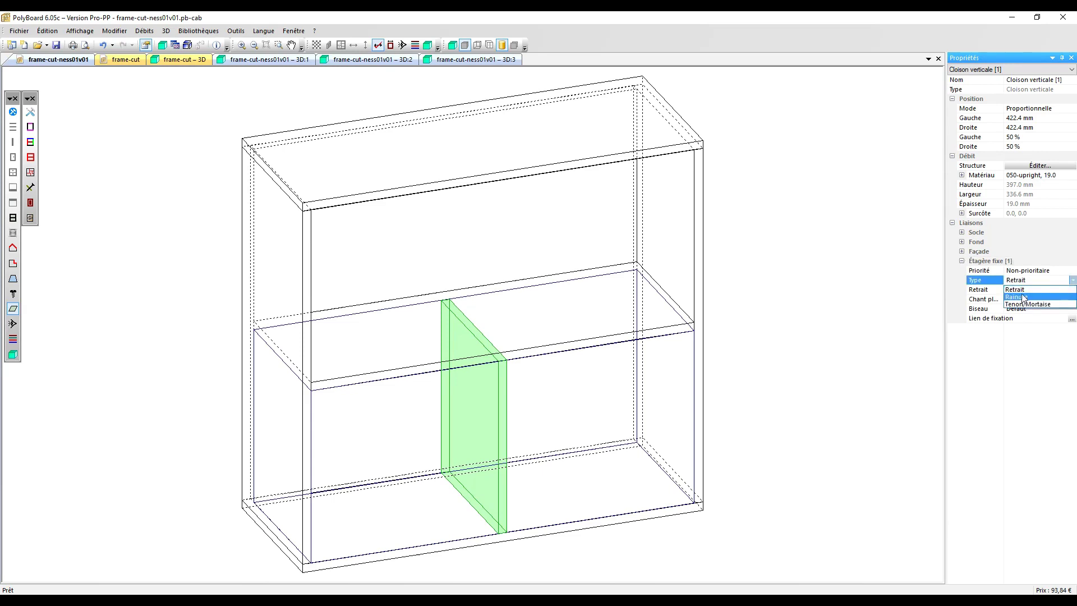
left_click(245, 48)
left_click(263, 31)
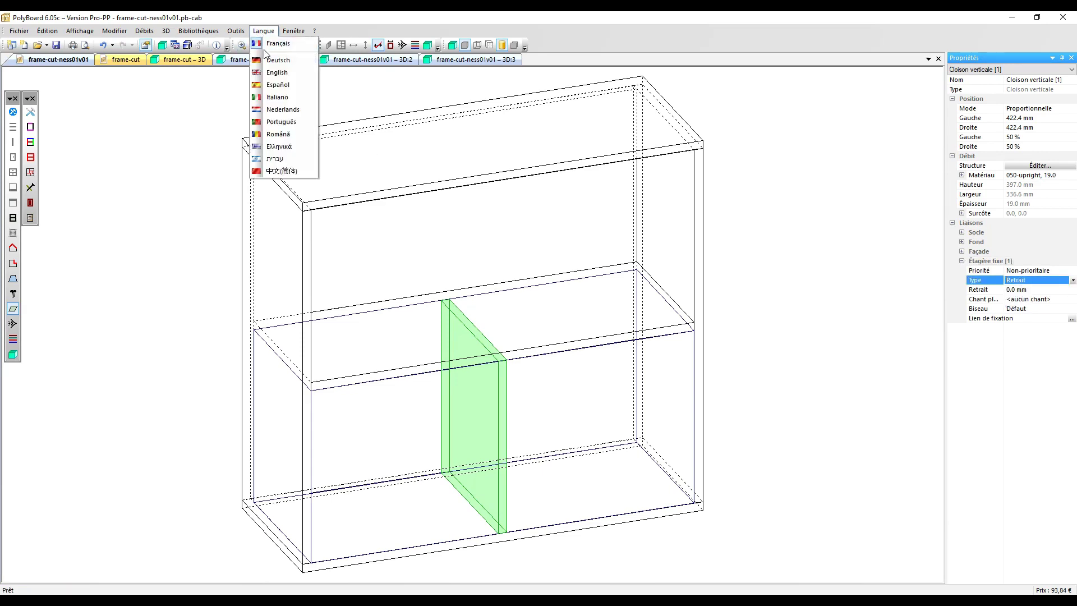
left_click(270, 71)
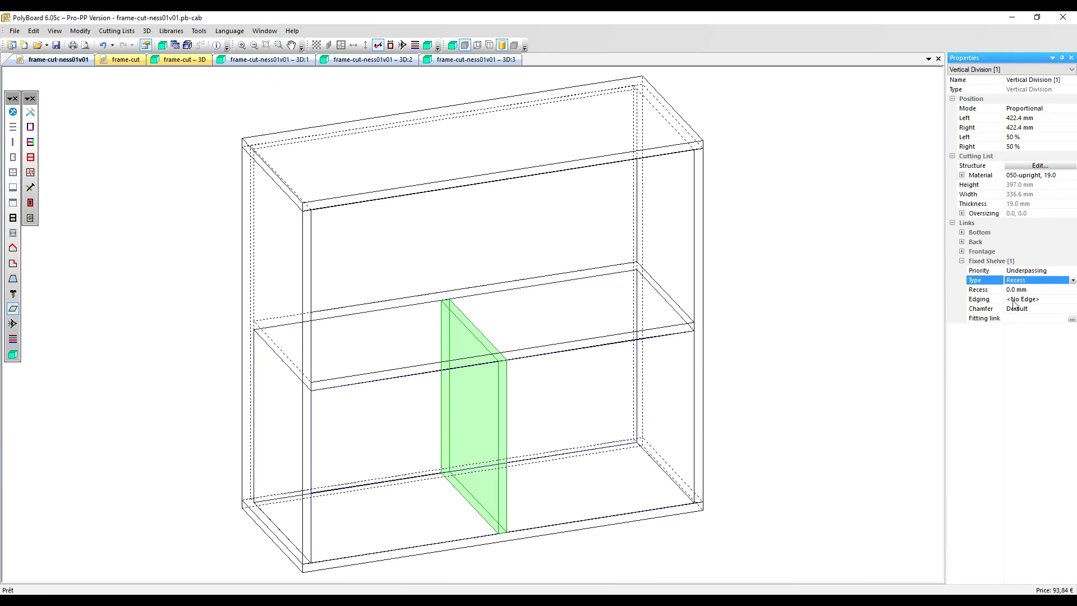
- Set the divider's Fixed Shelve link to Groove with a 415 mm groove
left_click(1024, 281)
left_click(1026, 300)
left_click(1036, 290)
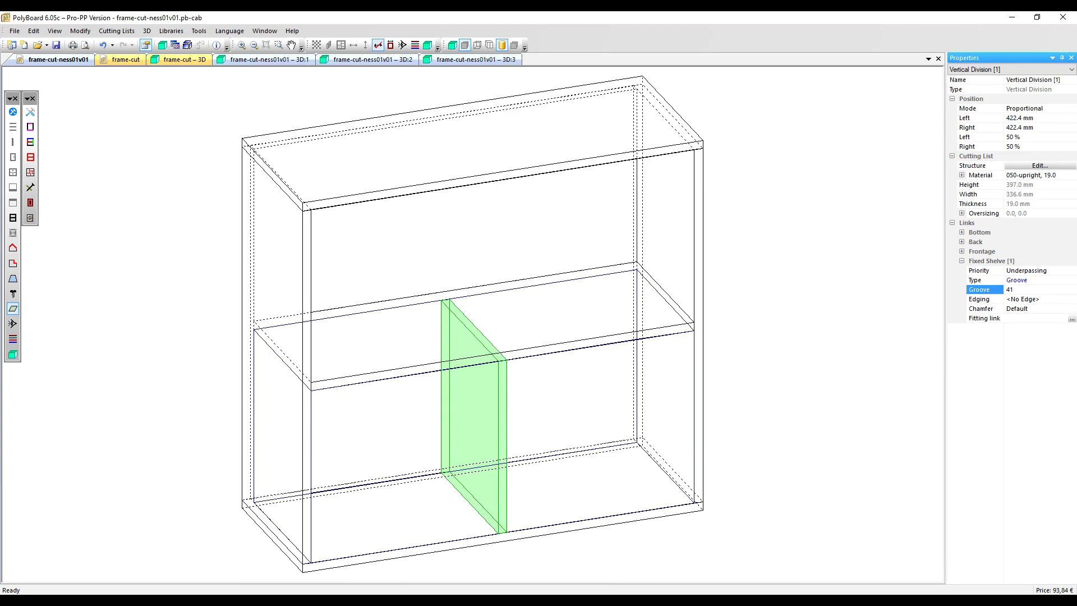
key("Return")
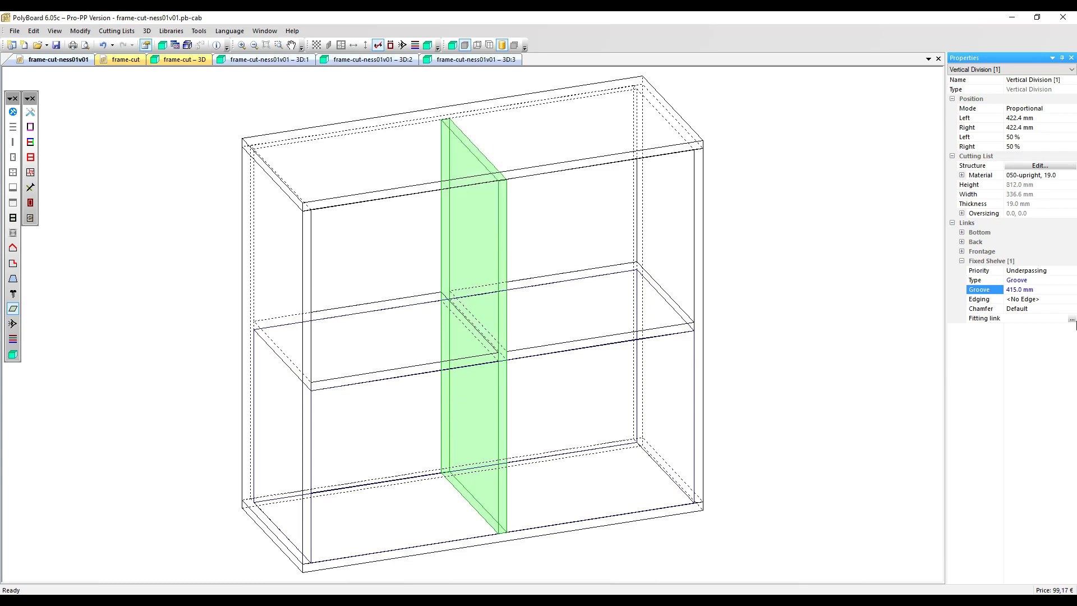
- Give the vertical divider a 230 mm back recess, narrowing it to 106.6 mm wide
left_click(345, 273)
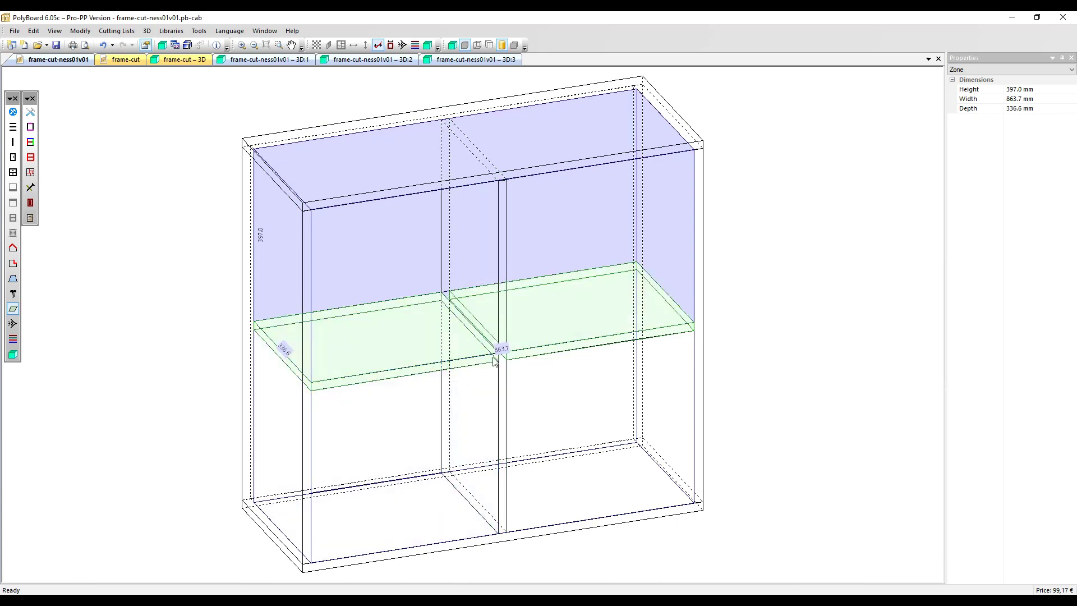
left_click(504, 282)
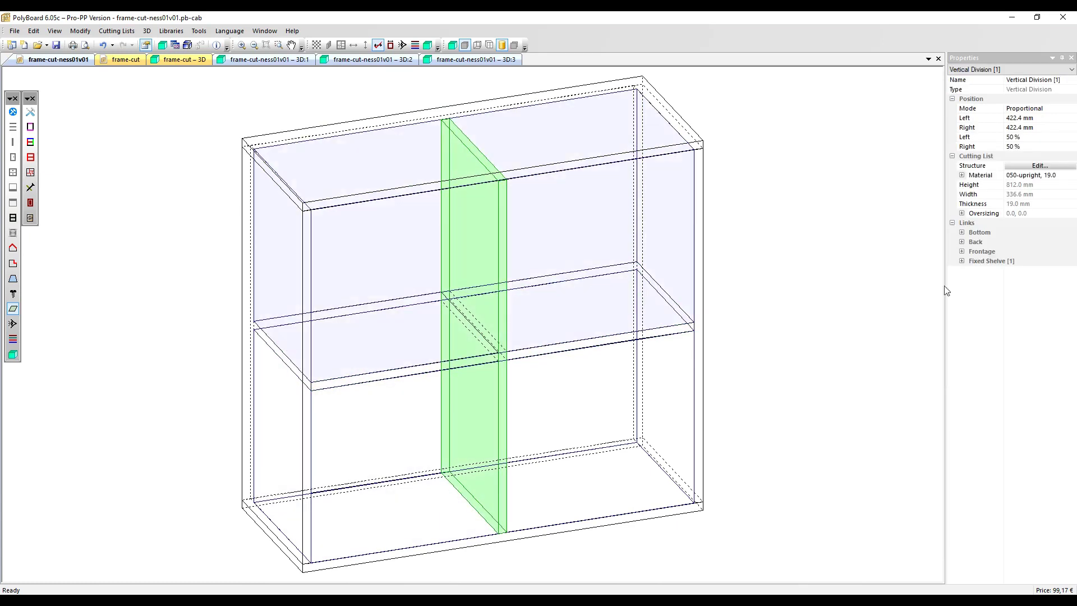
left_click(962, 242)
left_click(990, 272)
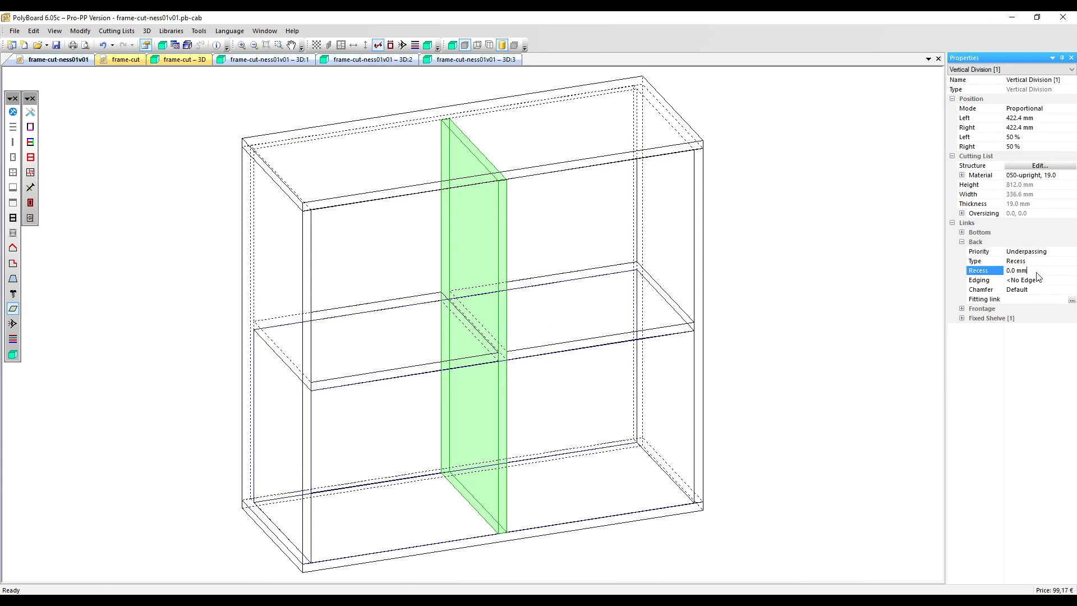
type("230")
key("Return")
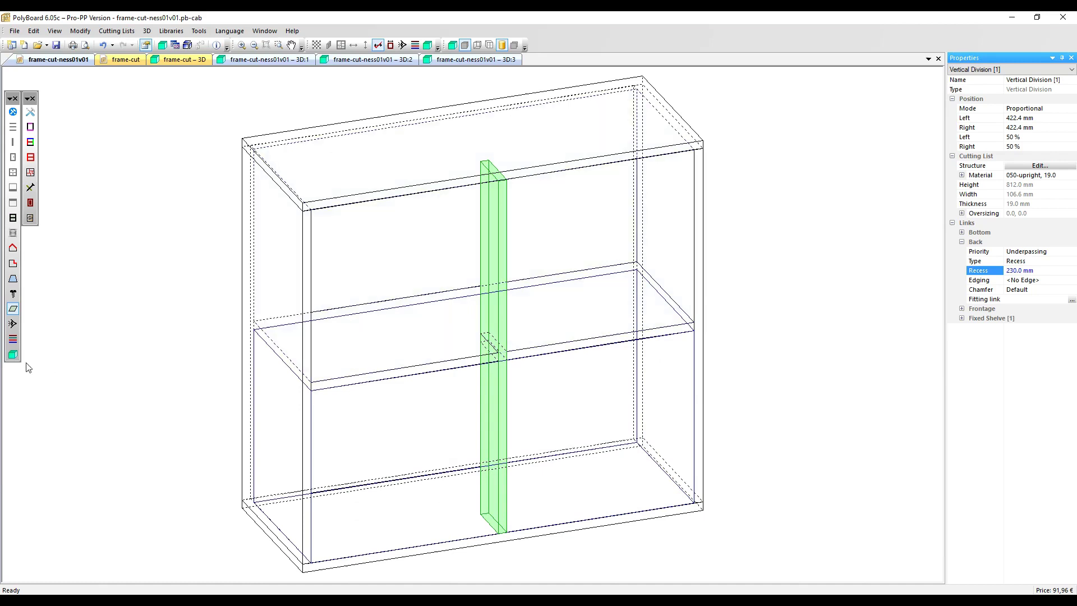
- View the cabinet in a new wireframe perspective 3D window, then go back to the cabinet tab
left_click(13, 354)
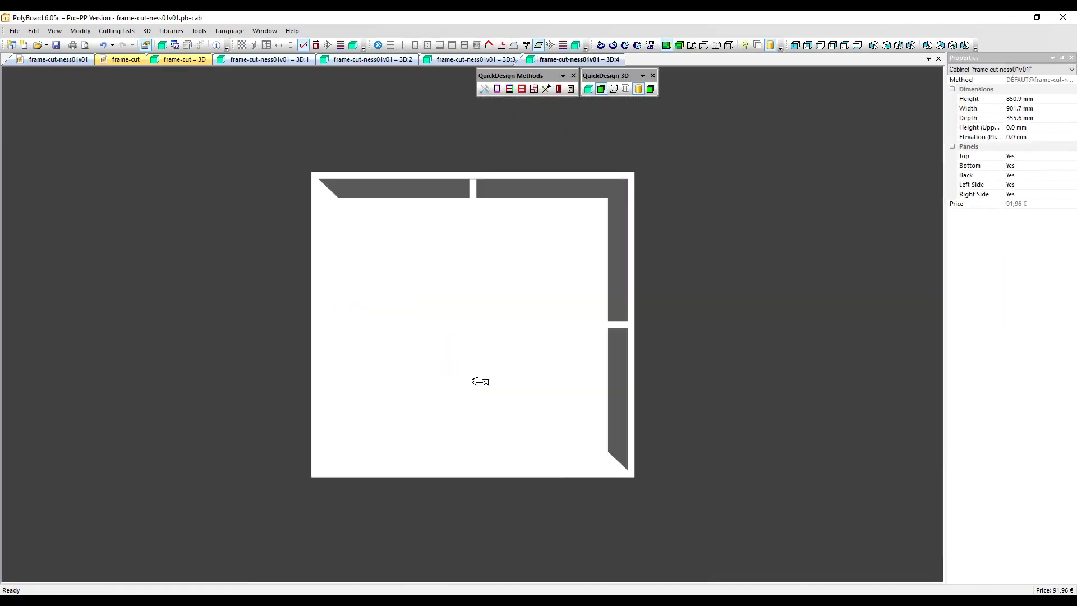
left_click_drag(480, 381, 648, 409)
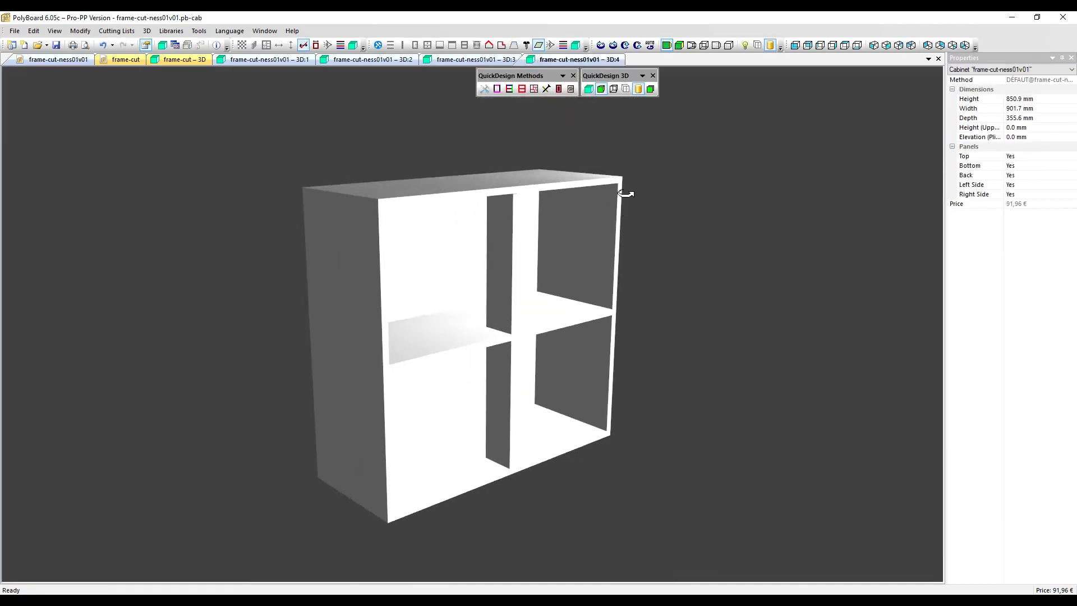
left_click(614, 89)
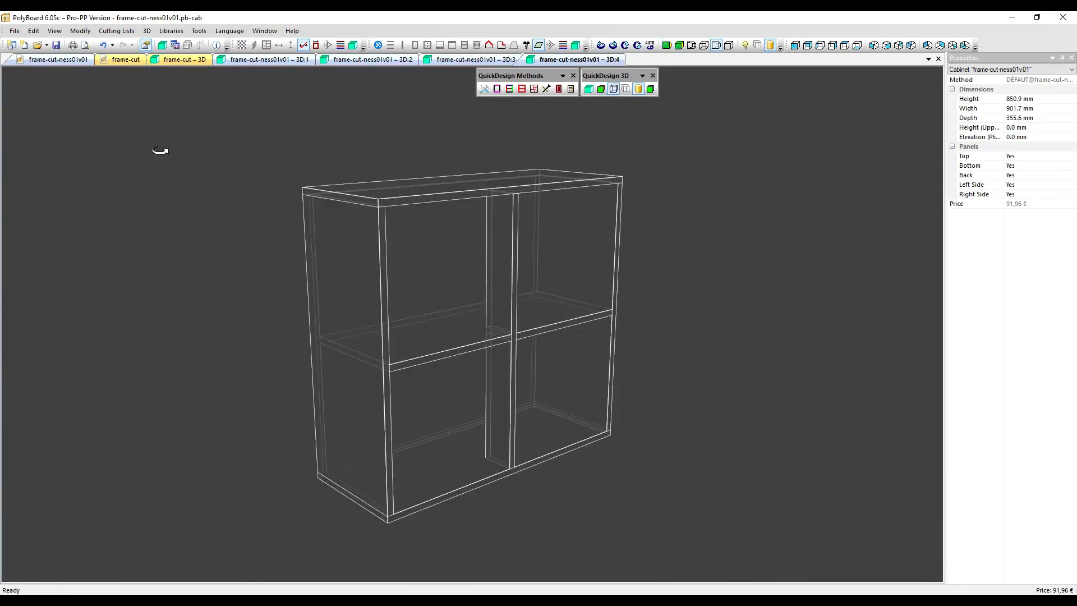
left_click(64, 59)
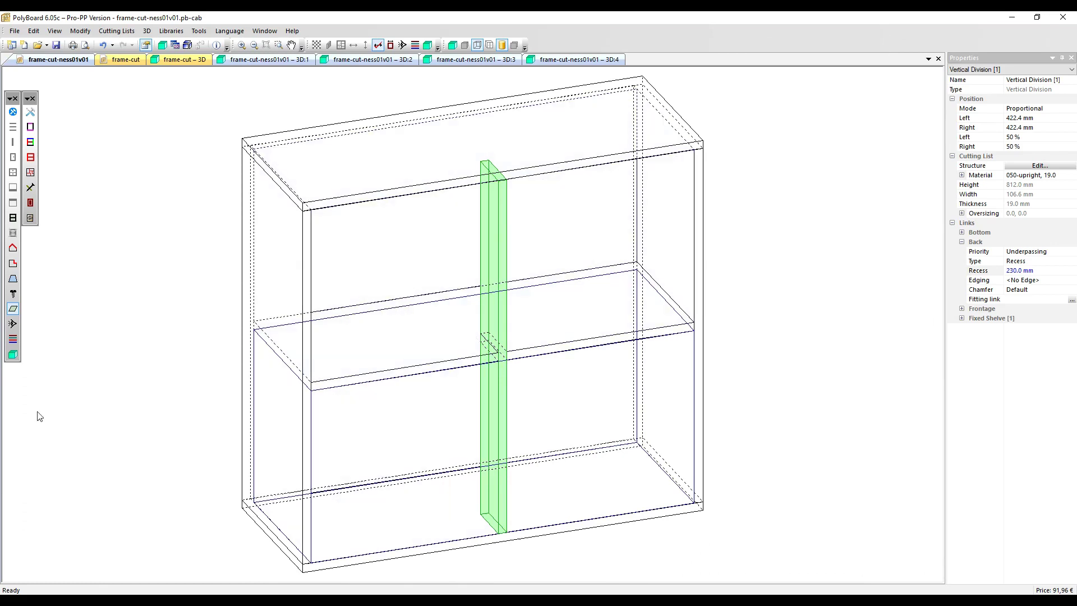
- Apply the faceframe/60-19/ver-div/cen structure to the divider and view it in the 3D:4 tab
left_click(12, 218)
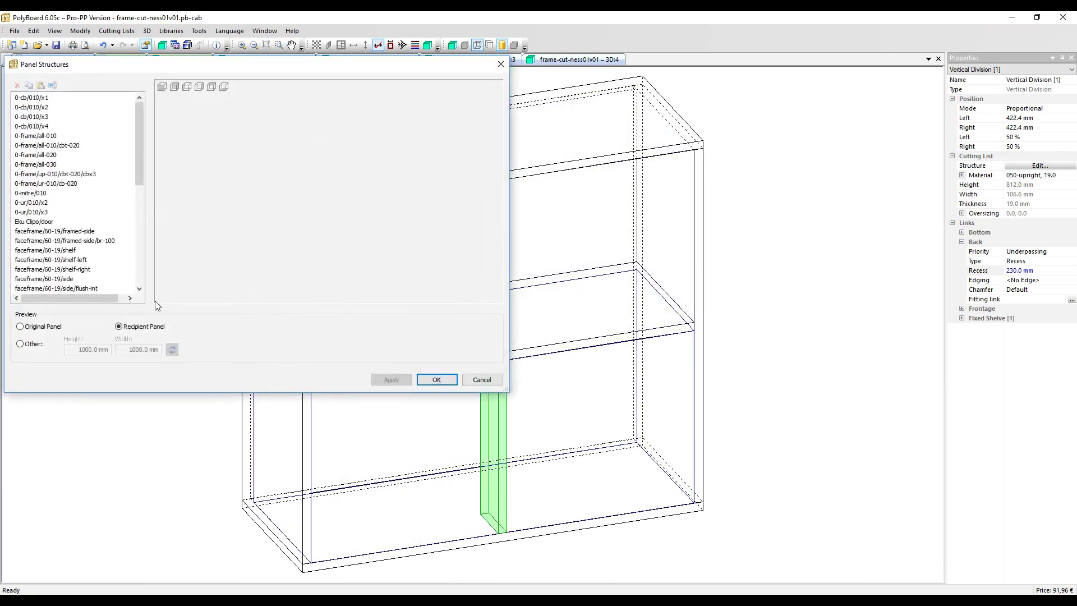
left_click_drag(139, 161, 140, 218)
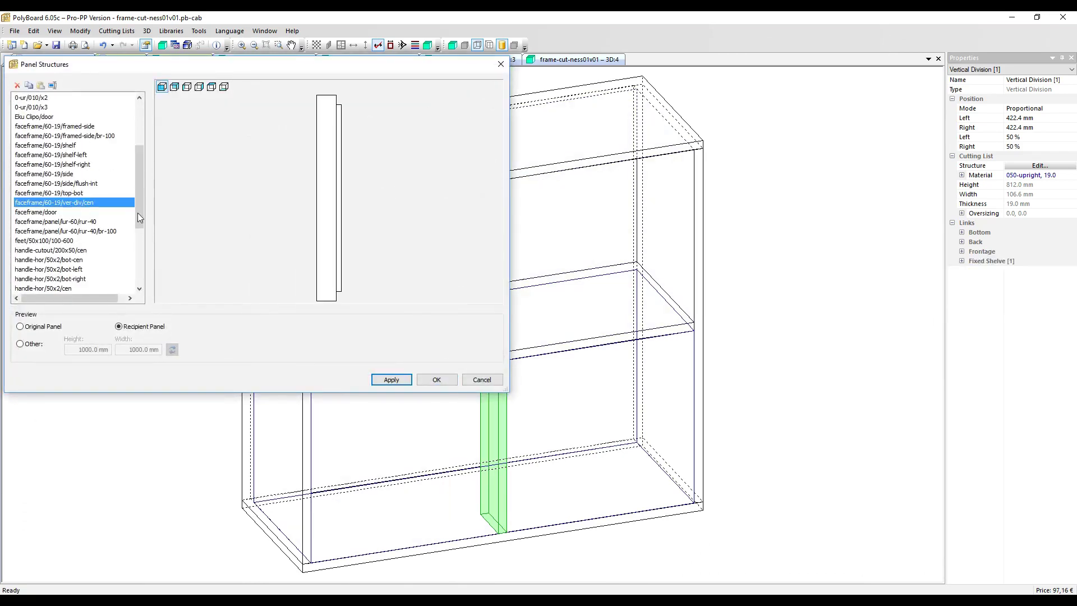
left_click(391, 380)
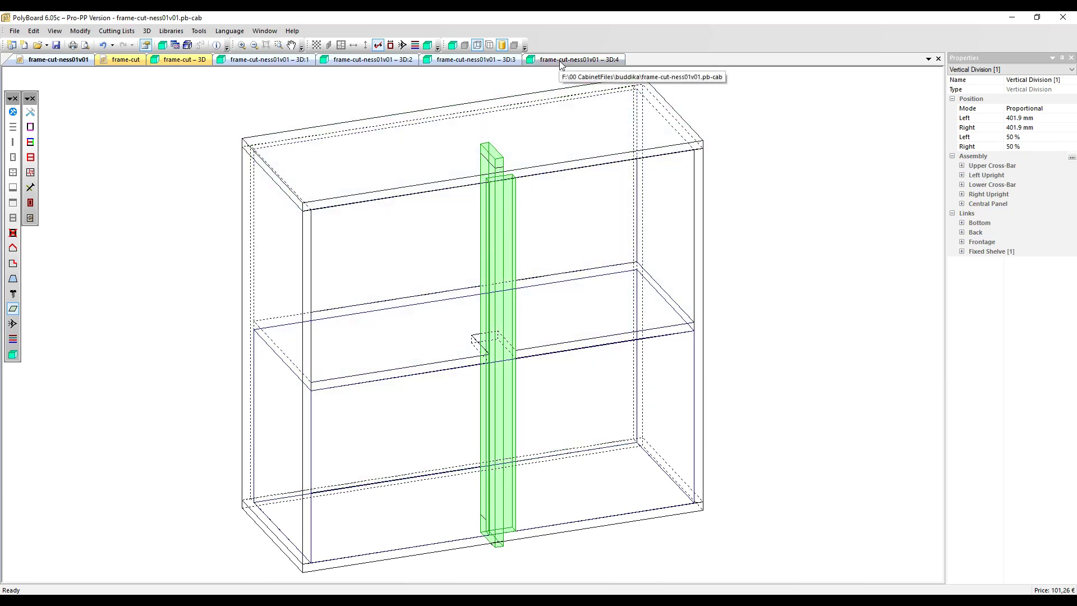
left_click(561, 59)
- Zoom in on the shelf joint in 3D, then undo twice to remove the face frame
left_click_drag(488, 312, 418, 401)
scroll(544, 344, "up", 5)
scroll(439, 403, "down", 5)
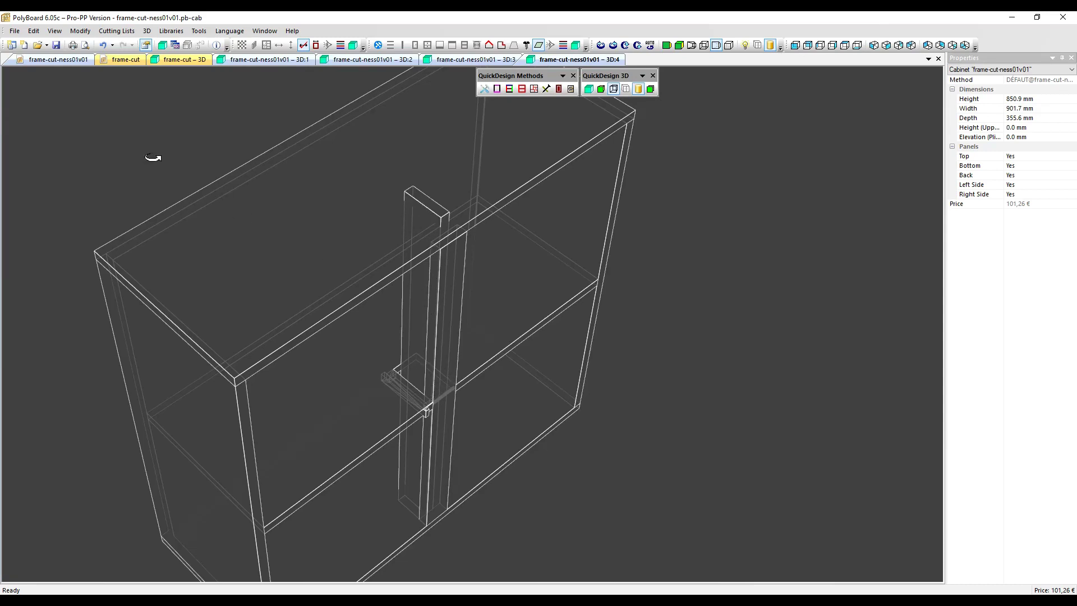
left_click(103, 47)
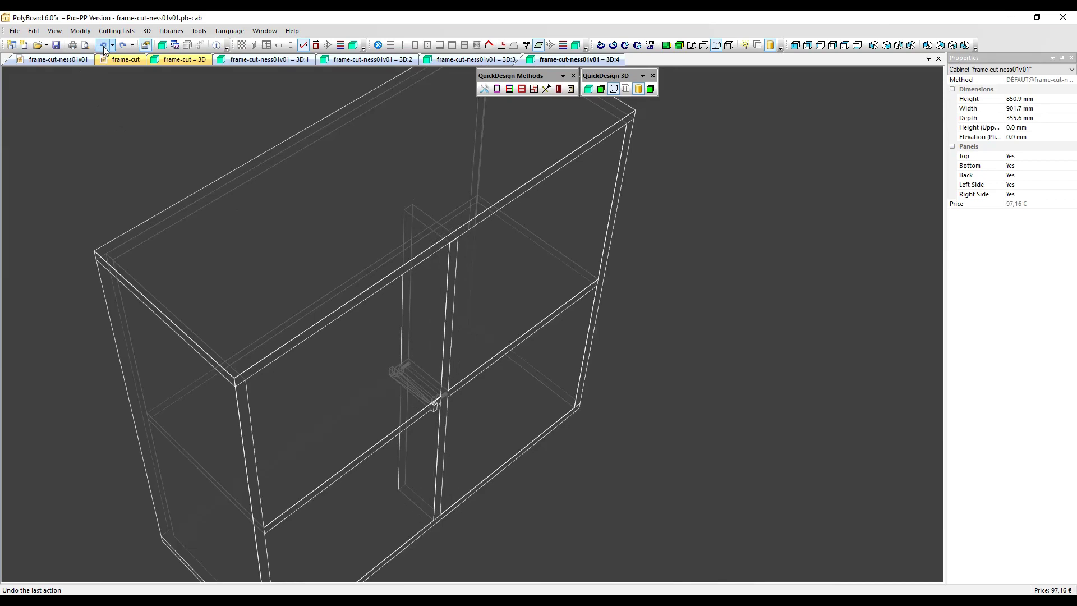
left_click(104, 48)
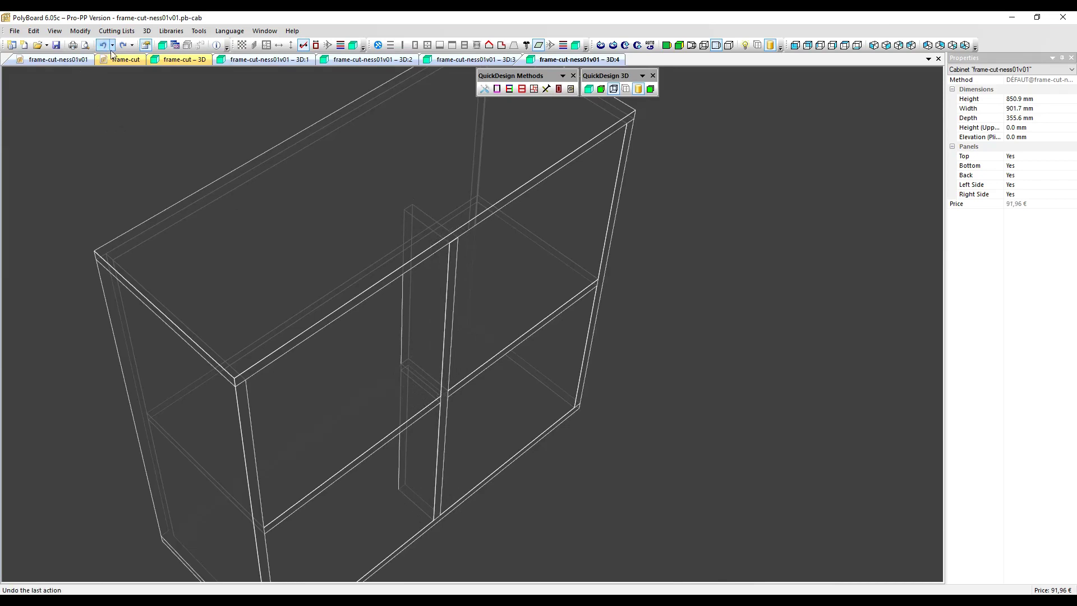
- Delete the fixed shelf and add a double back inside the empty cabinet compartment
left_click(56, 59)
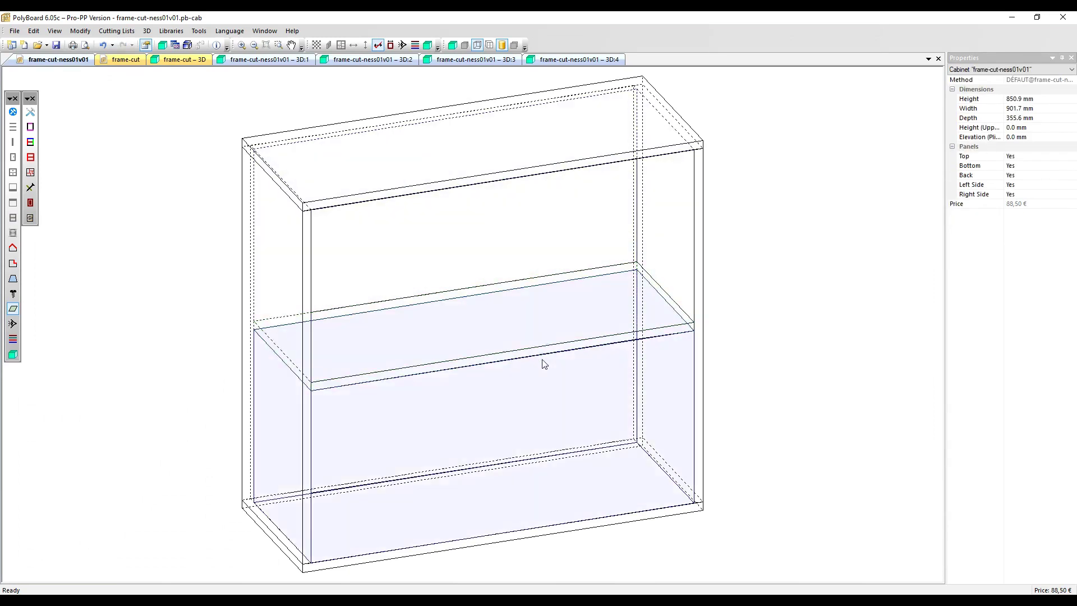
left_click(542, 353)
key("Delete")
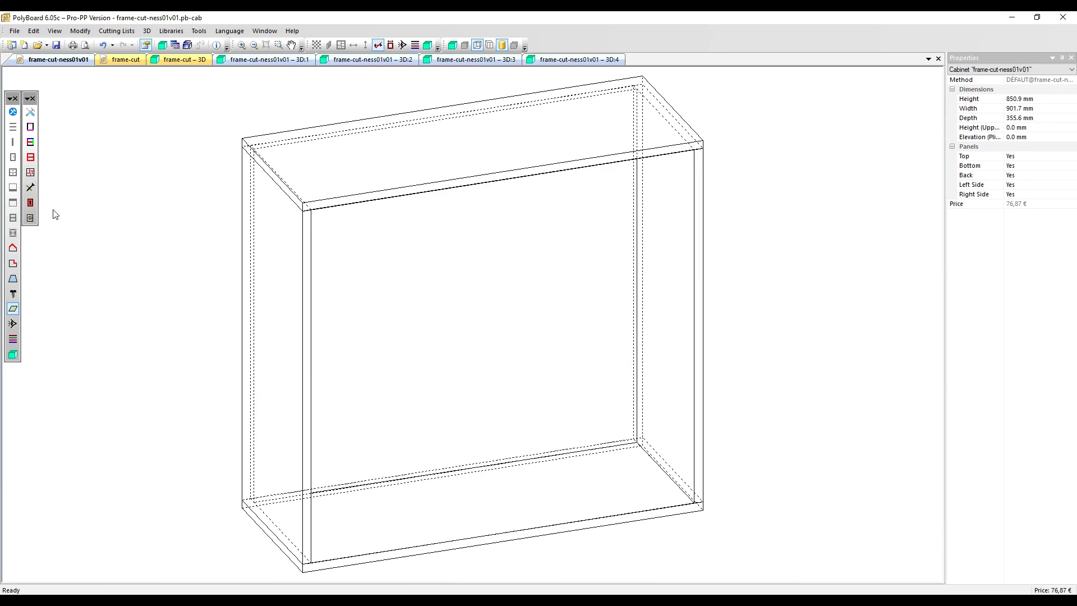
left_click(427, 248)
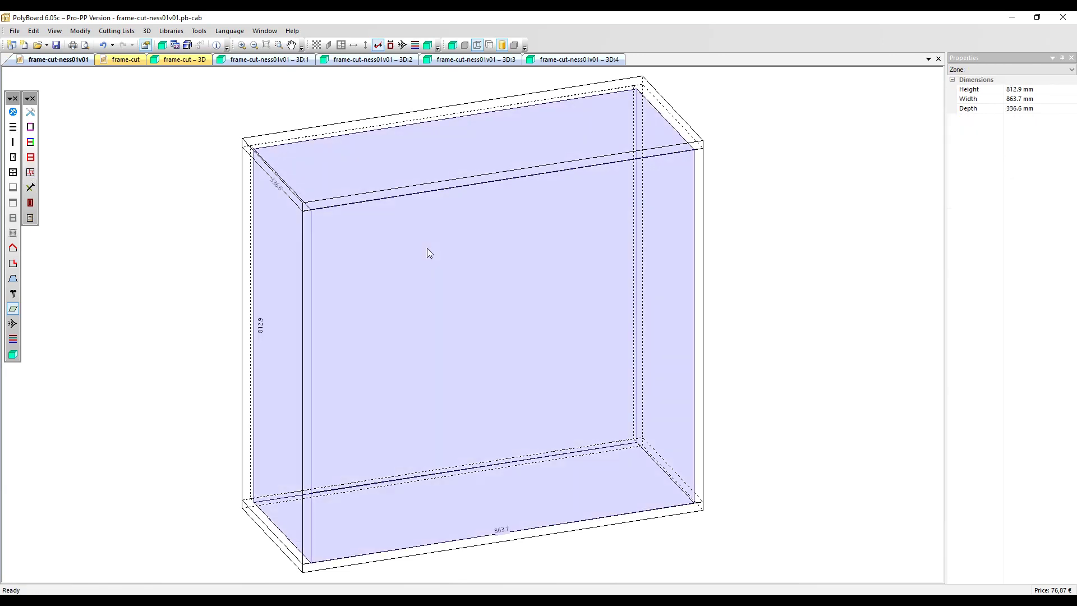
left_click(572, 367)
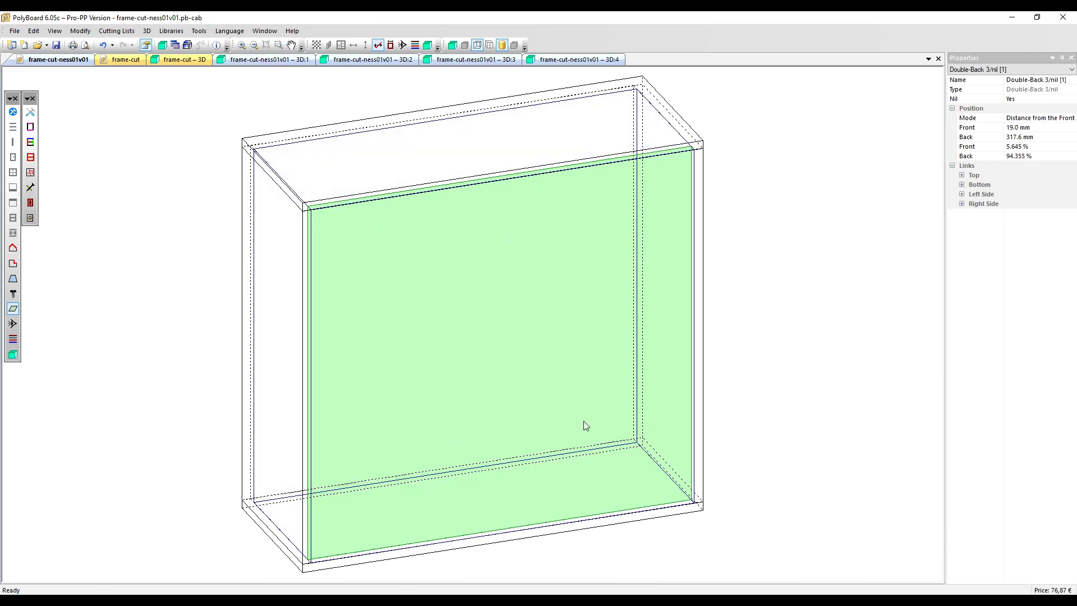
left_click(273, 269)
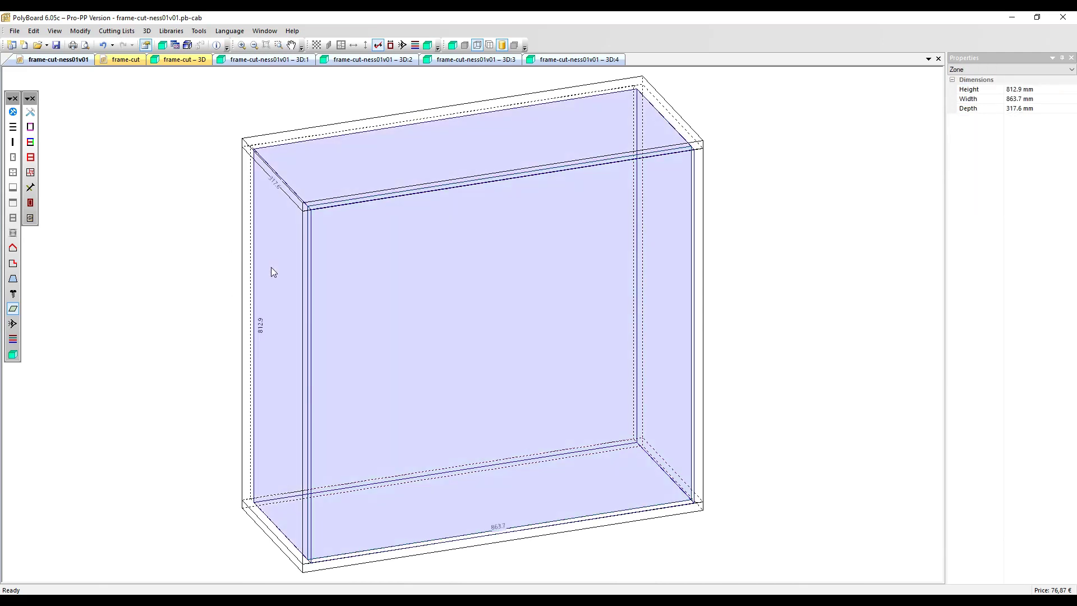
- Add a fixed shelf to the compartment and one upright in the zone below it
right_click(272, 269)
left_click(308, 274)
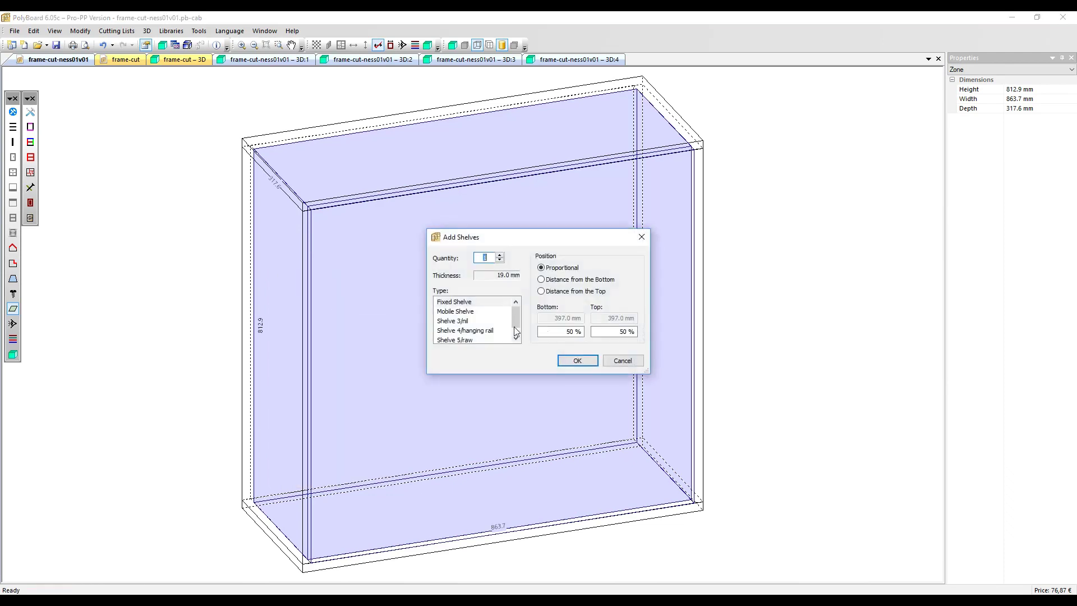
left_click(573, 358)
left_click(264, 386)
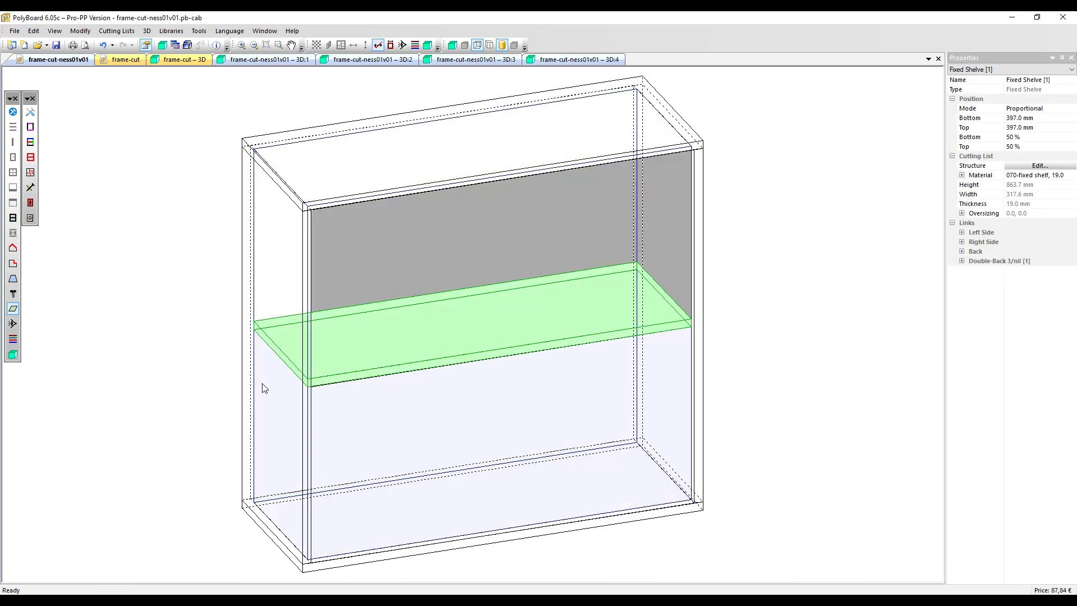
left_click(13, 142)
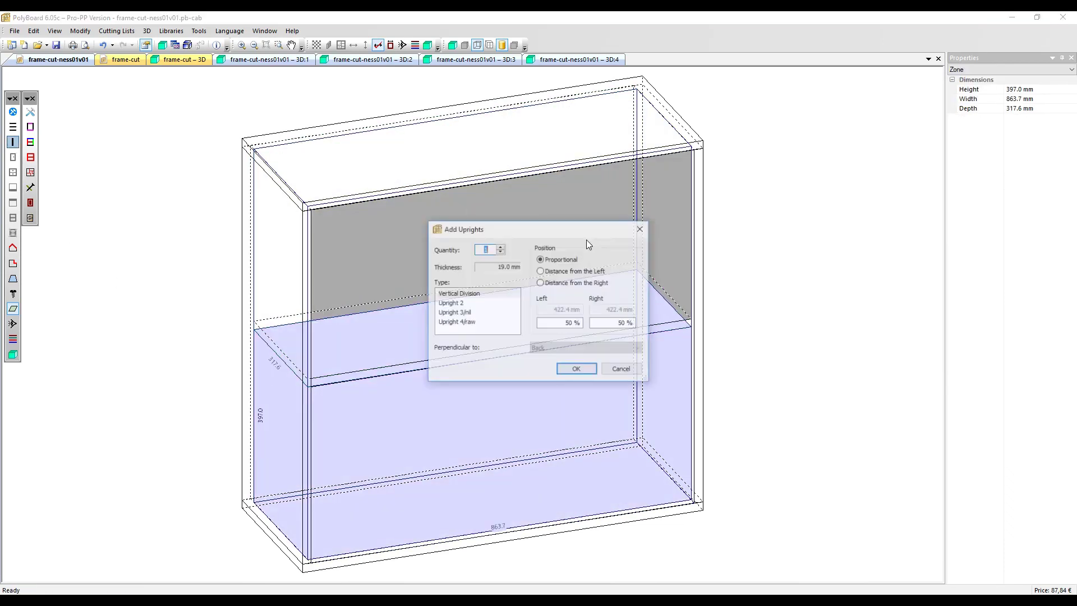
left_click(577, 370)
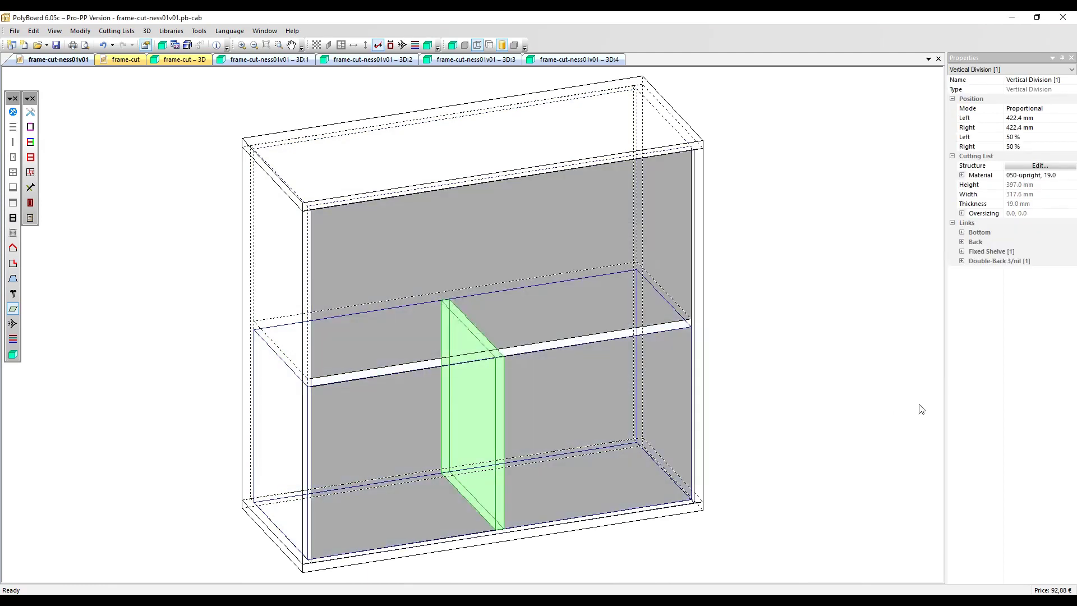
- Set the upright's back link recess to 230 mm
left_click(963, 242)
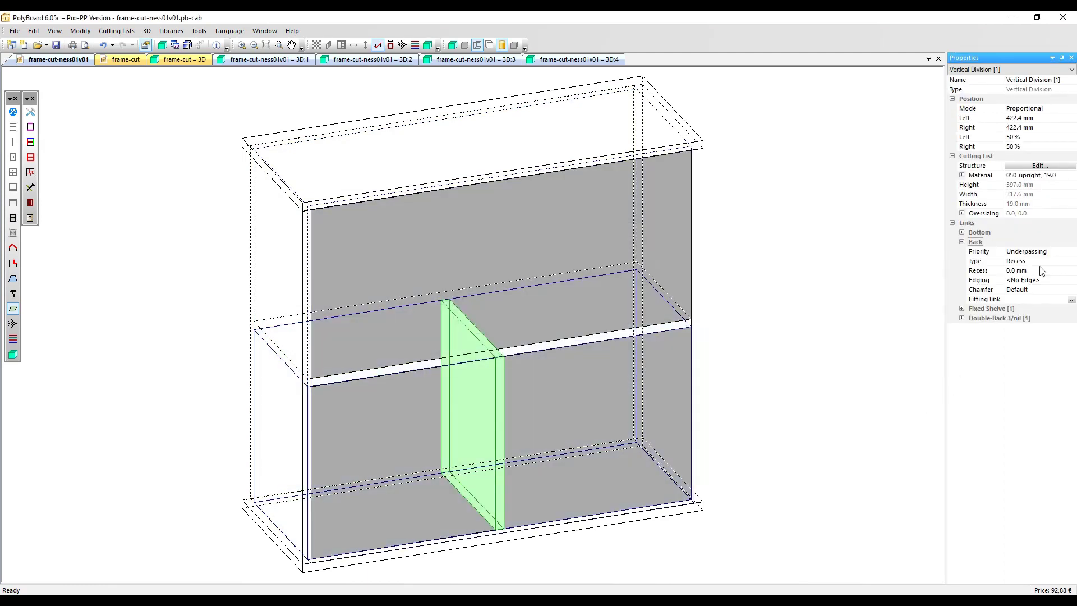
left_click(982, 271)
type("230")
key("Return")
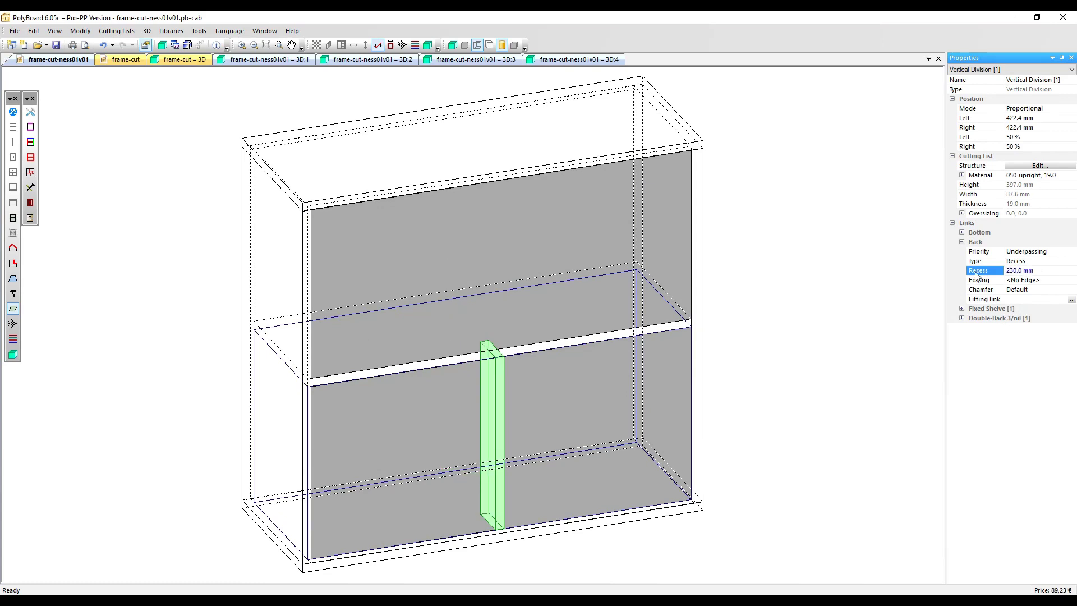
- Groove the upright 416 mm into the fixed shelf so it spans the full height
left_click(963, 318)
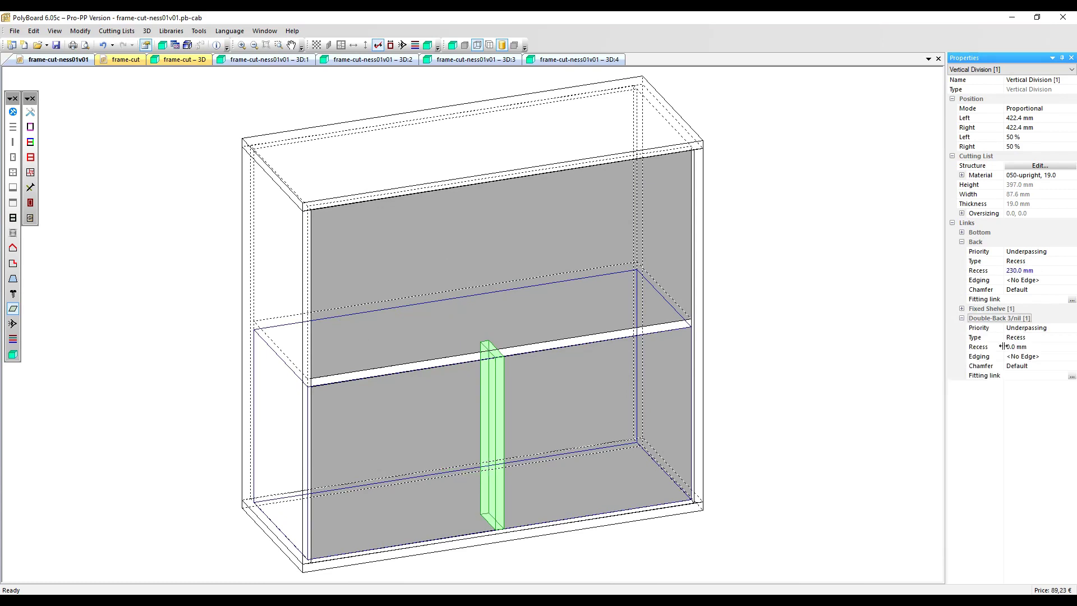
left_click(961, 309)
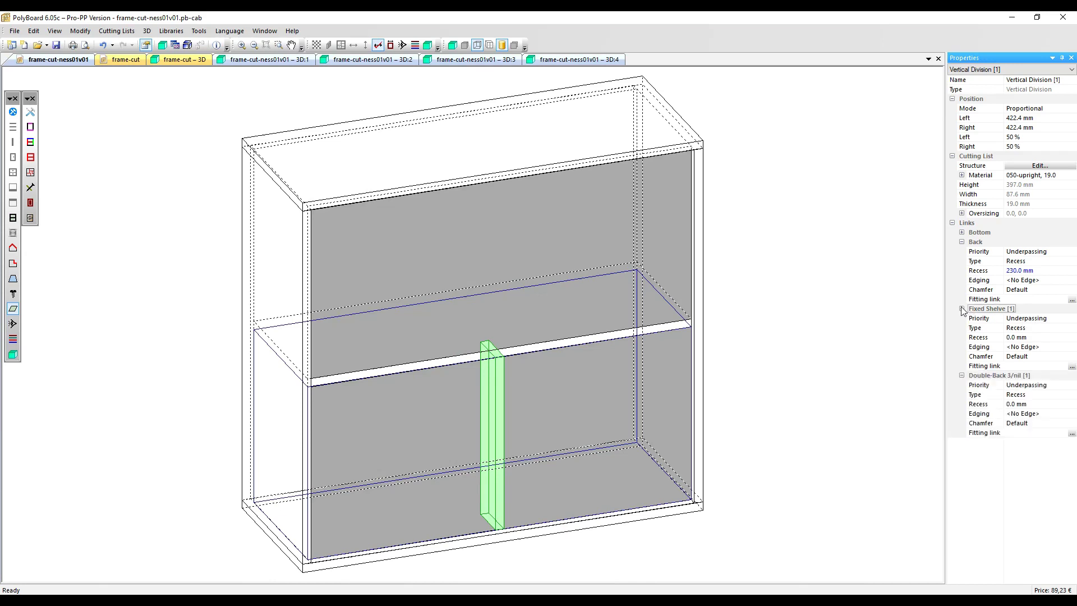
left_click(1028, 330)
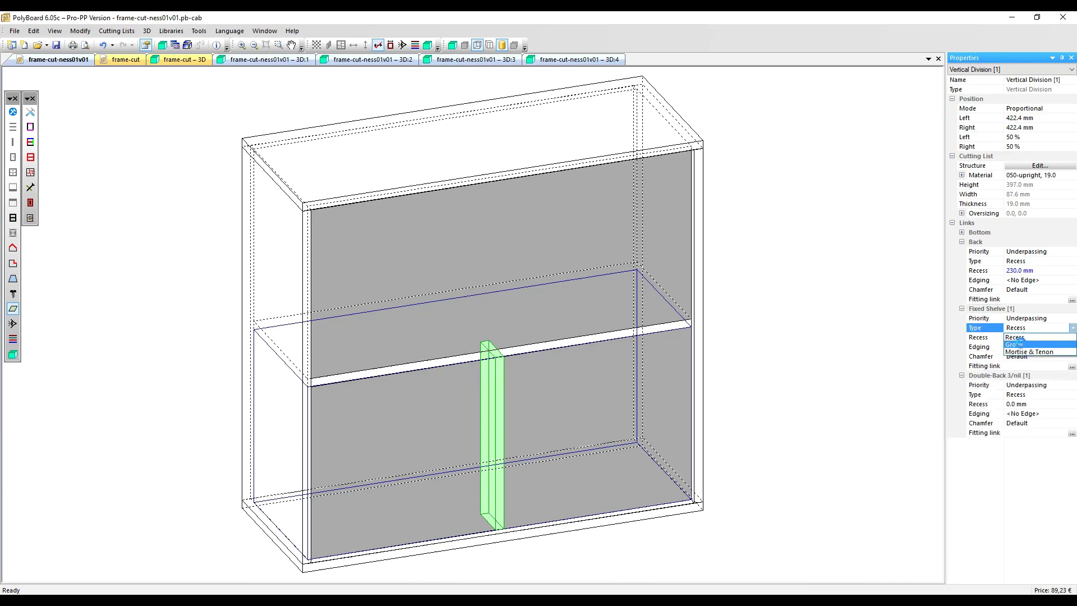
left_click(1034, 344)
left_click(979, 339)
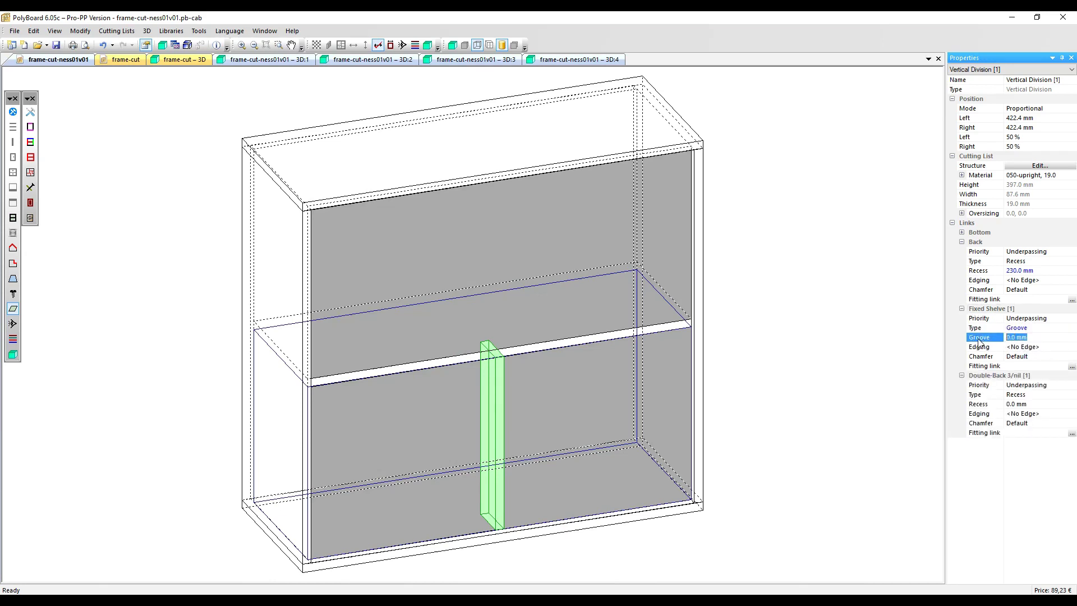
type("416")
key("Return")
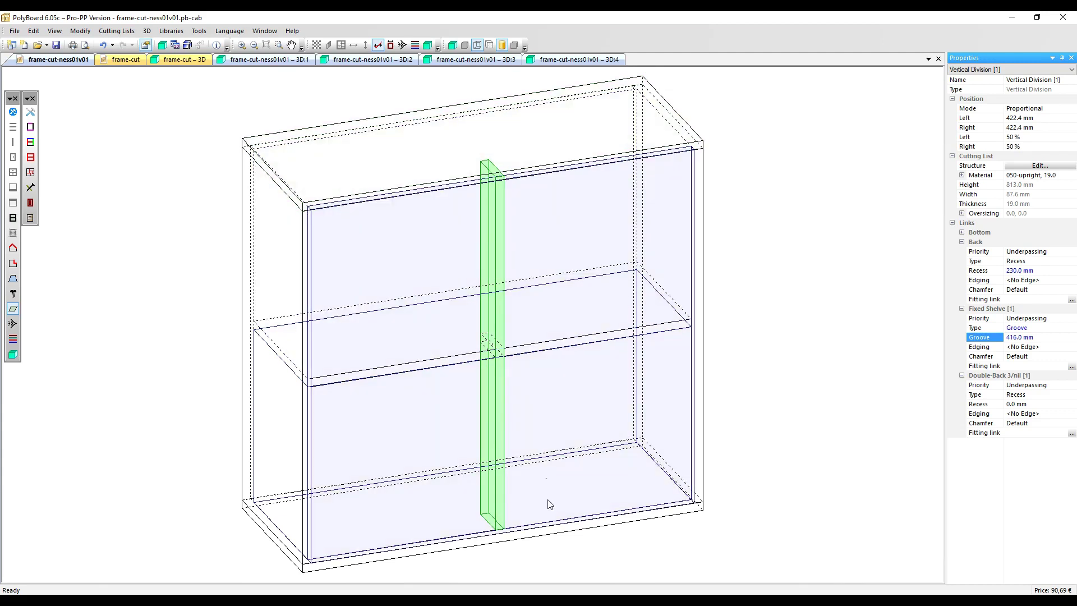
- Add one upright to the cabinet's front zone
left_click(692, 505)
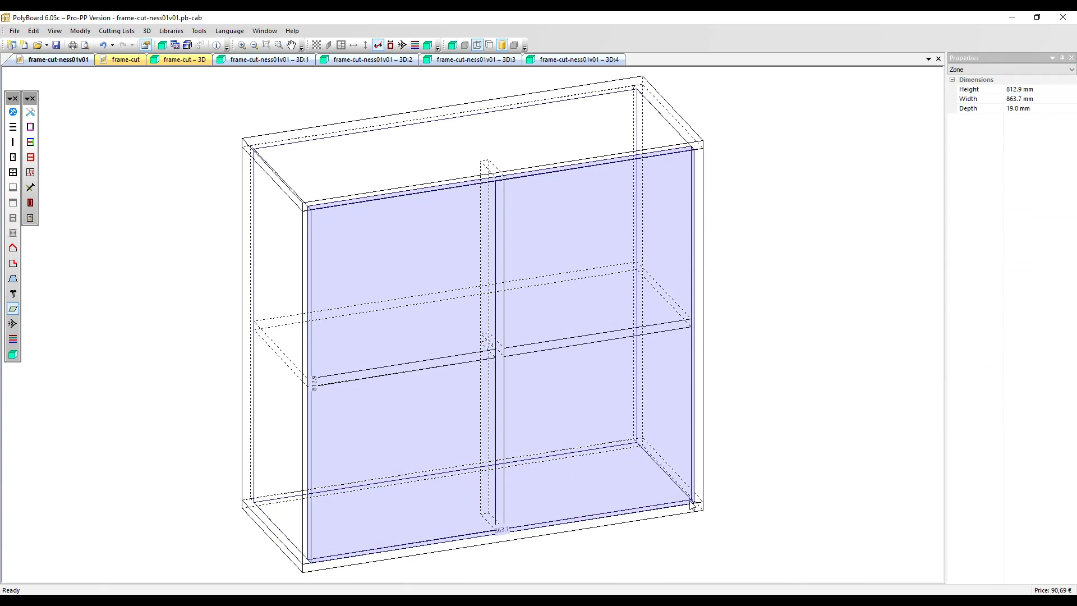
right_click(692, 505)
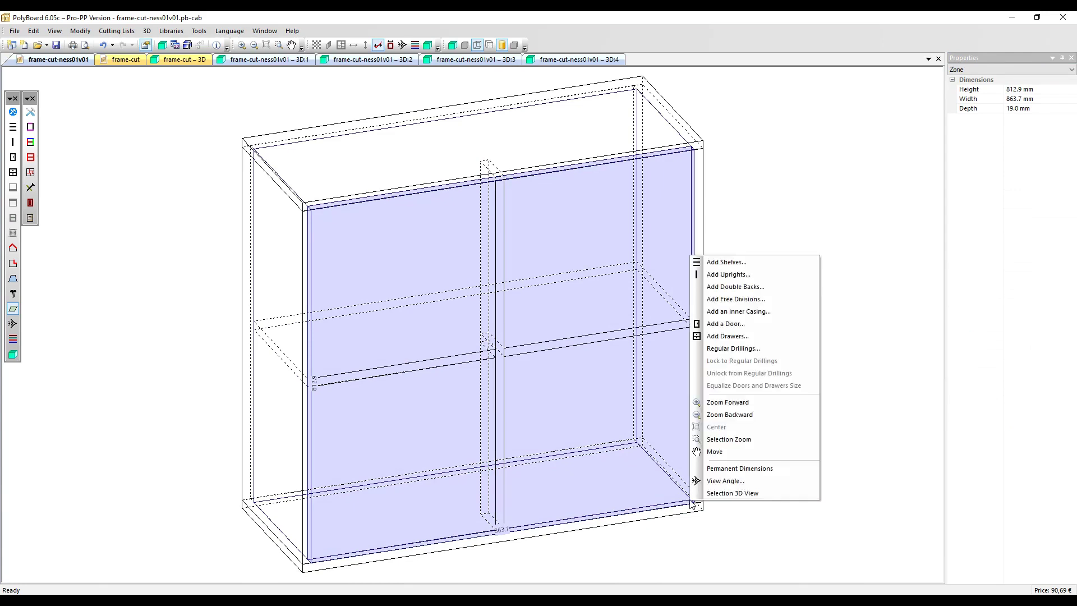
left_click(723, 275)
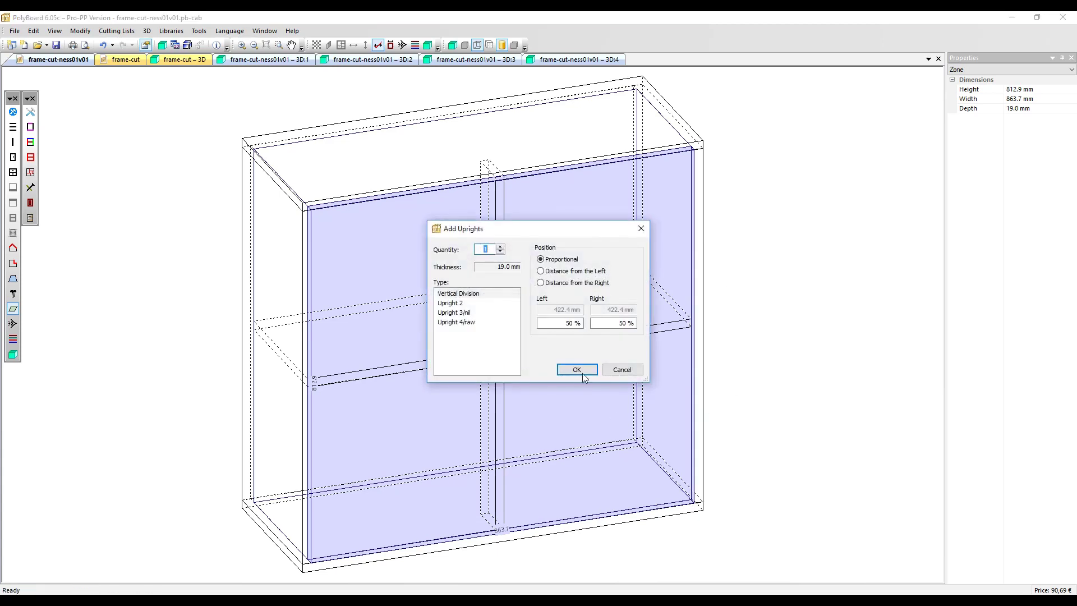
left_click(578, 369)
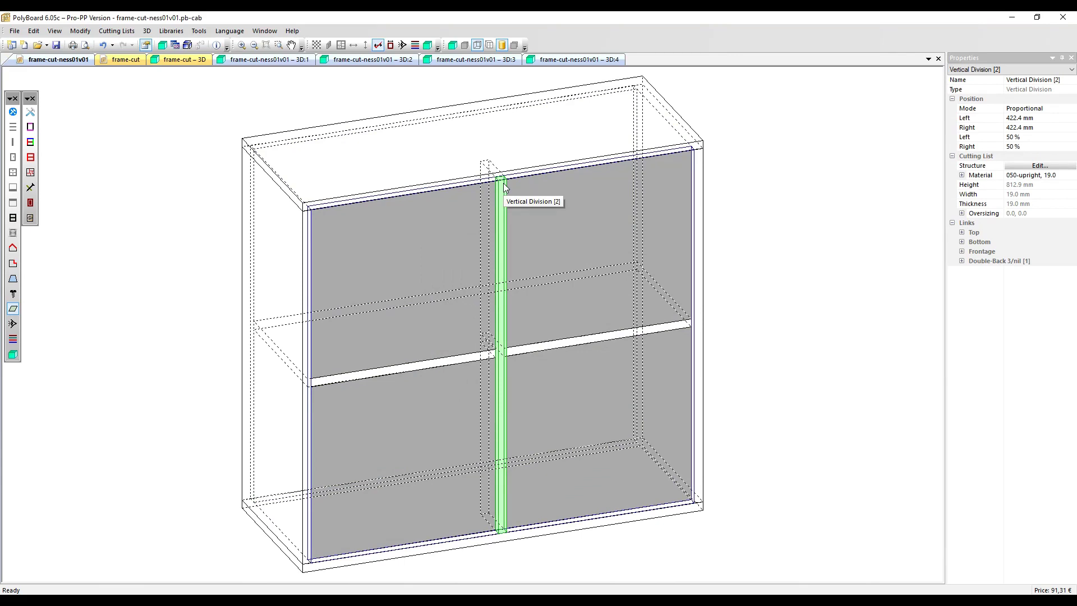
- Make the front upright wood 0400, 40.0 material and open a new 3D view
left_click(1025, 175)
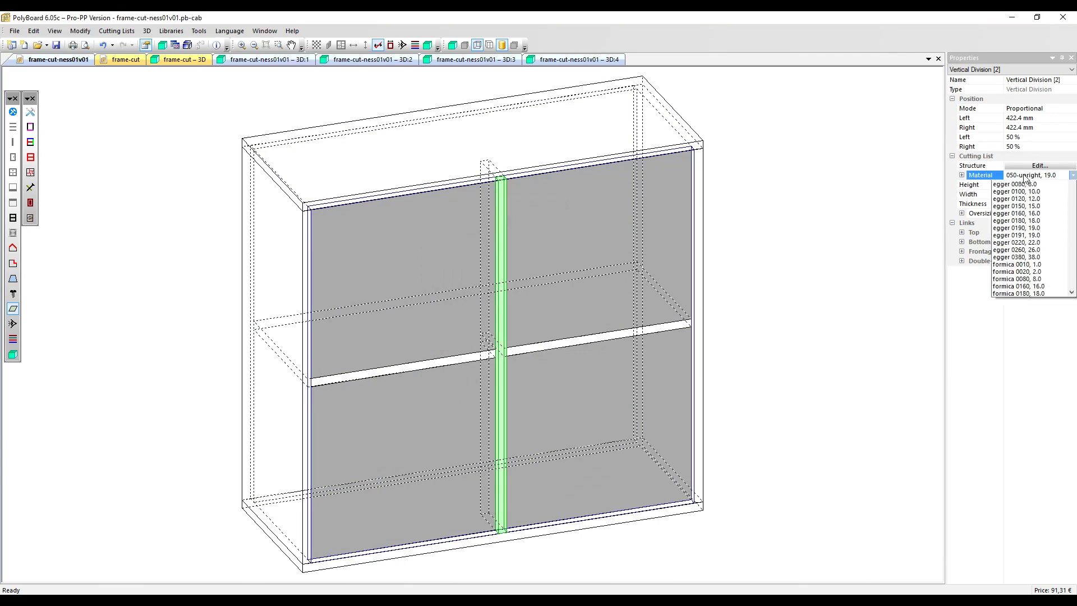
left_click_drag(1073, 224, 1067, 321)
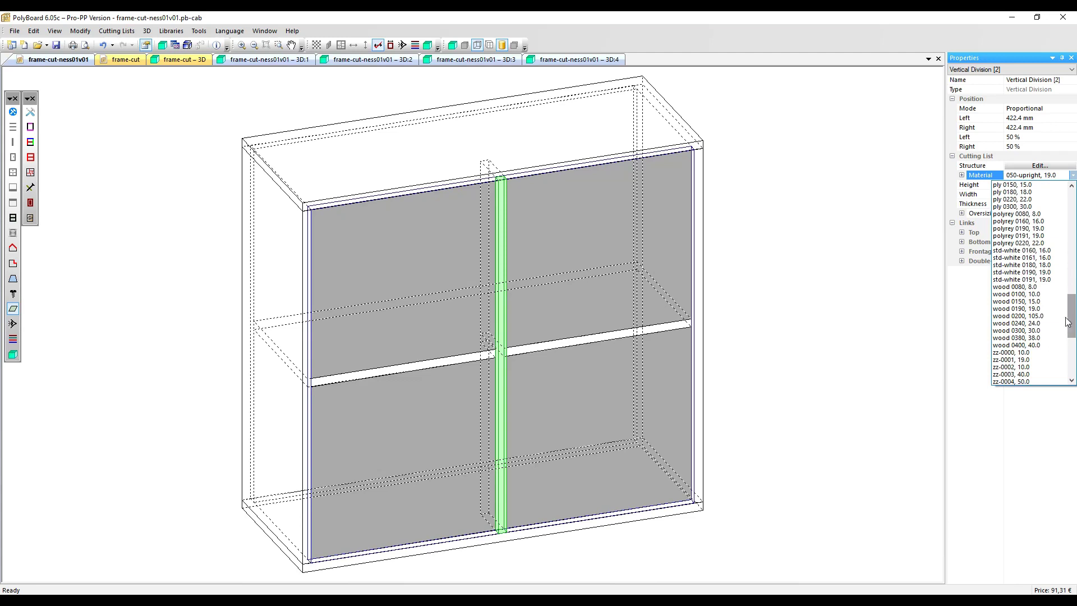
left_click(1018, 345)
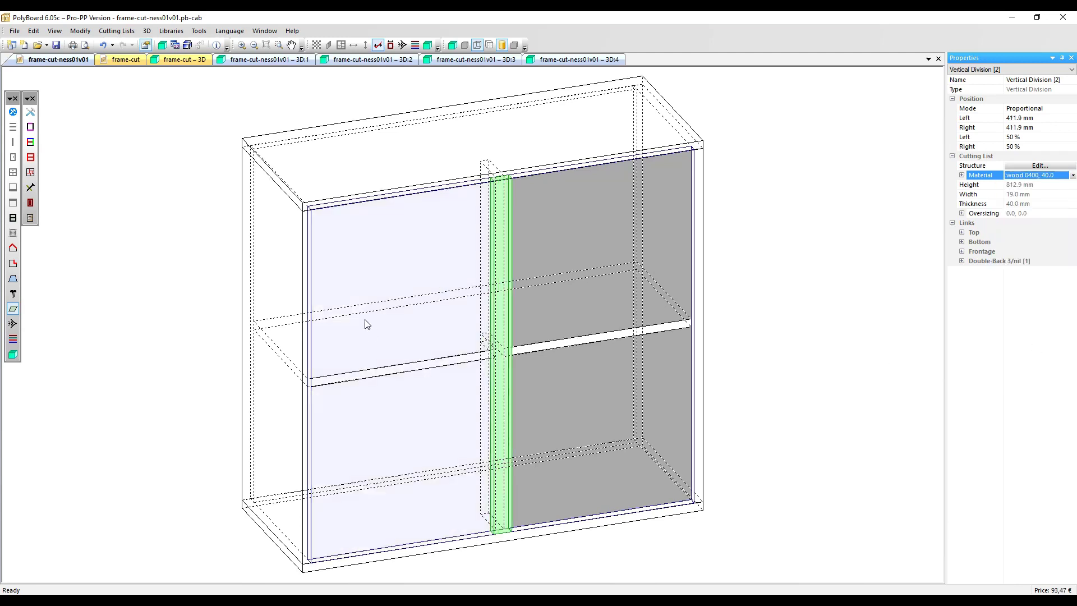
left_click(13, 355)
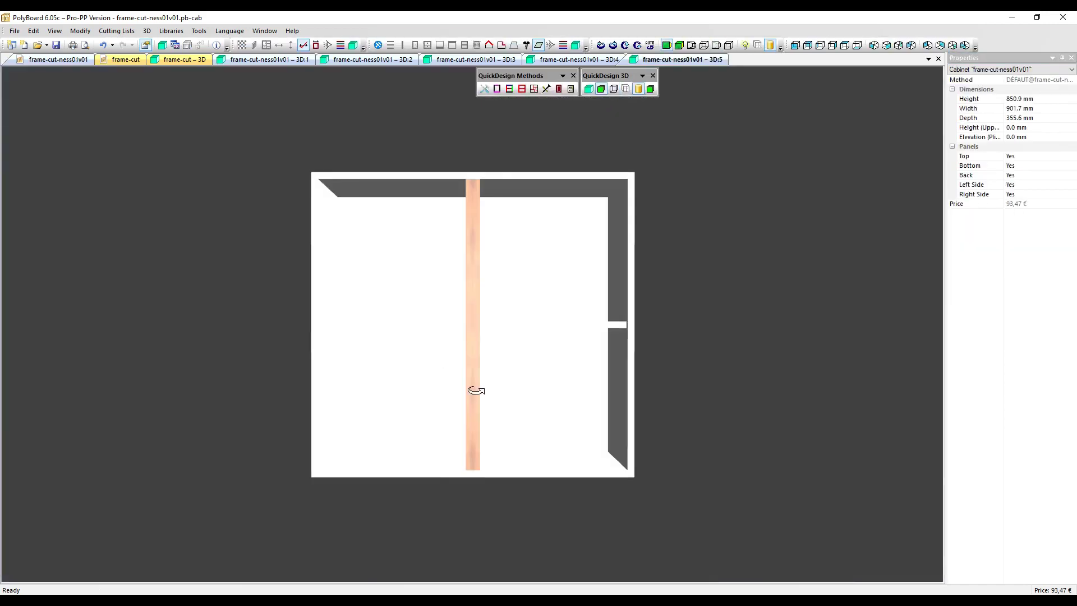
- Orbit and zoom the 3D view to inspect the rear upright in the finished cabinet
left_click_drag(476, 390, 623, 379)
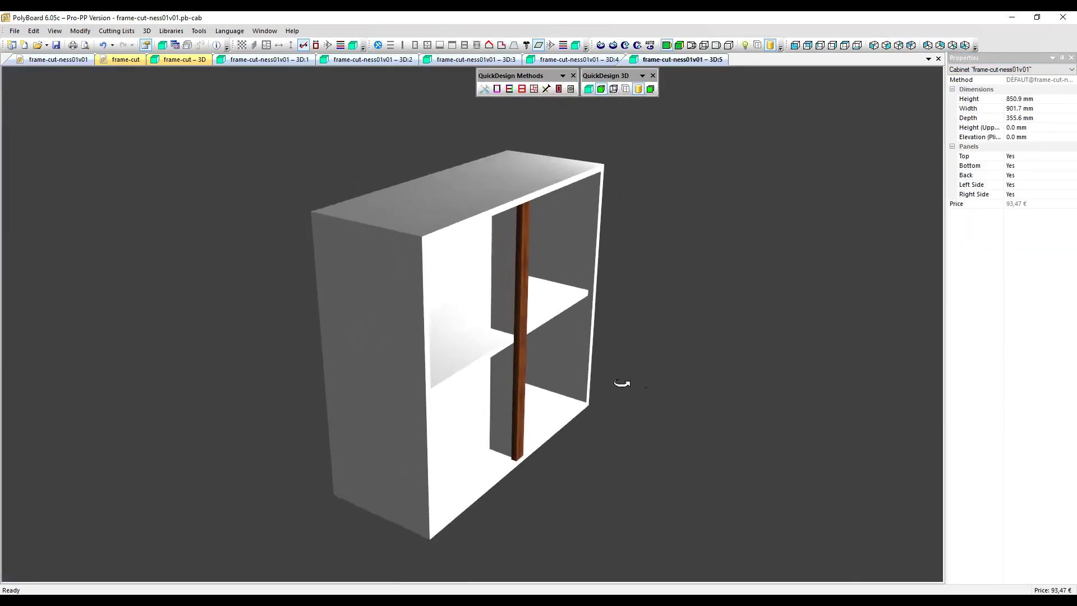
scroll(606, 375, "up", 3)
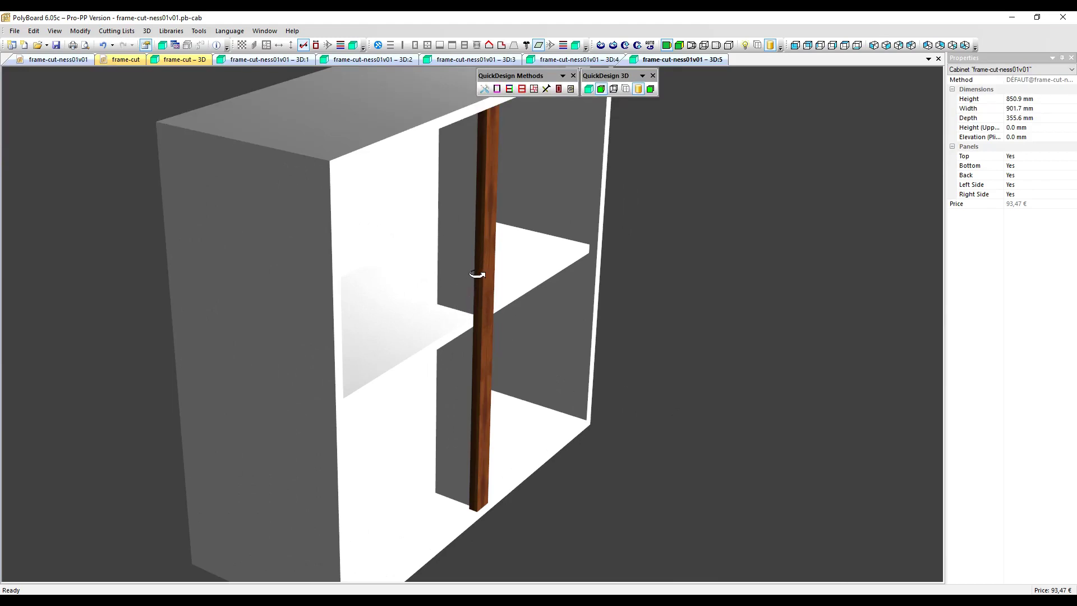
scroll(502, 339, "down", 5)
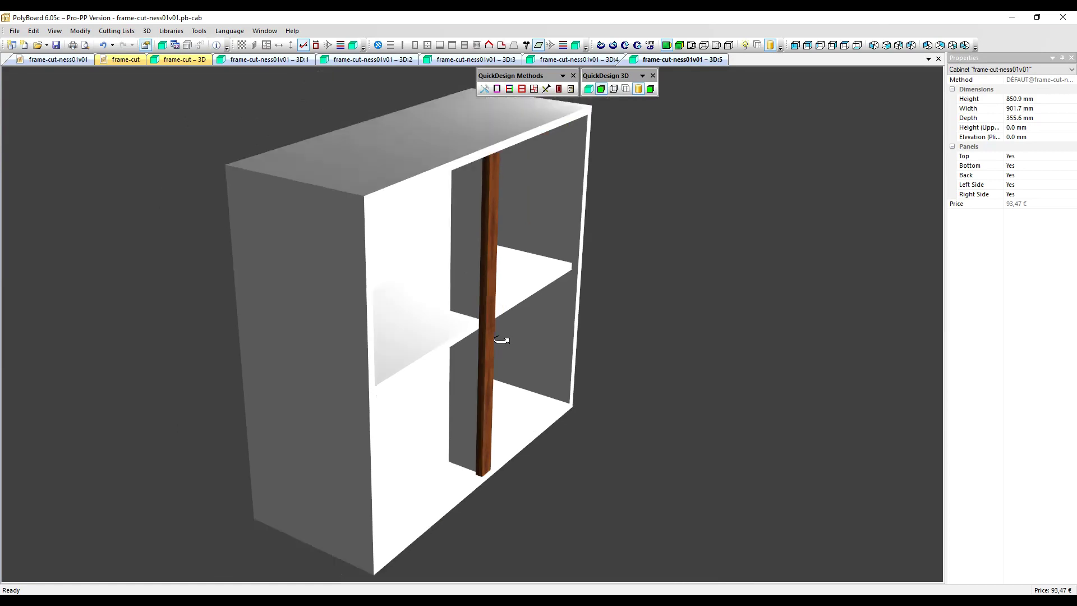
scroll(501, 343, "up", 1)
left_click_drag(501, 342, 558, 356)
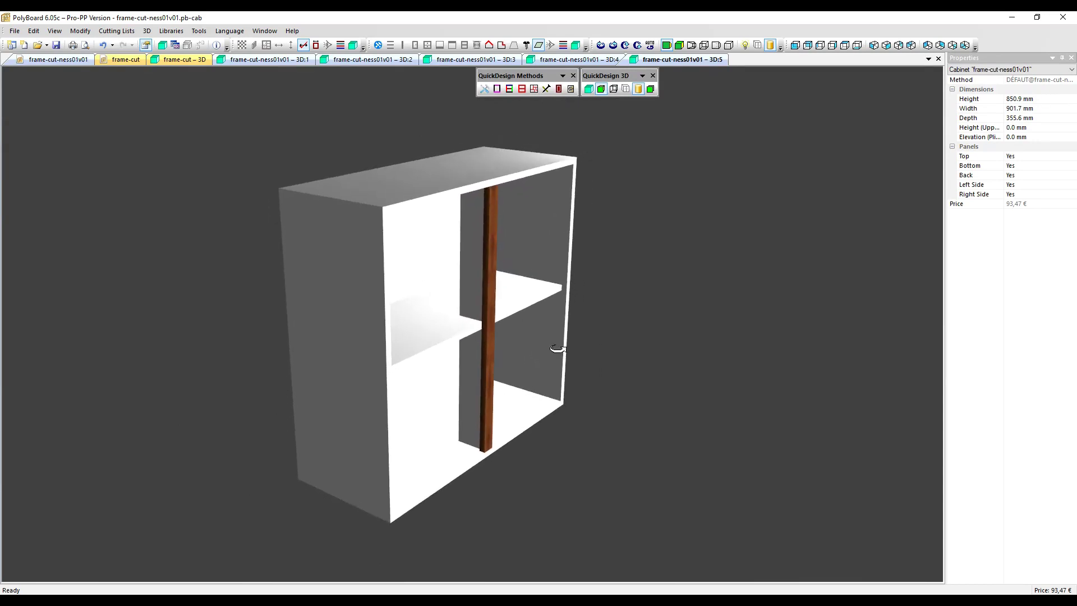
- Render the cabinet as a hidden-faces wireframe, showing the upright rising through the fixed shelf
left_click(614, 90)
scroll(475, 351, "up", 1)
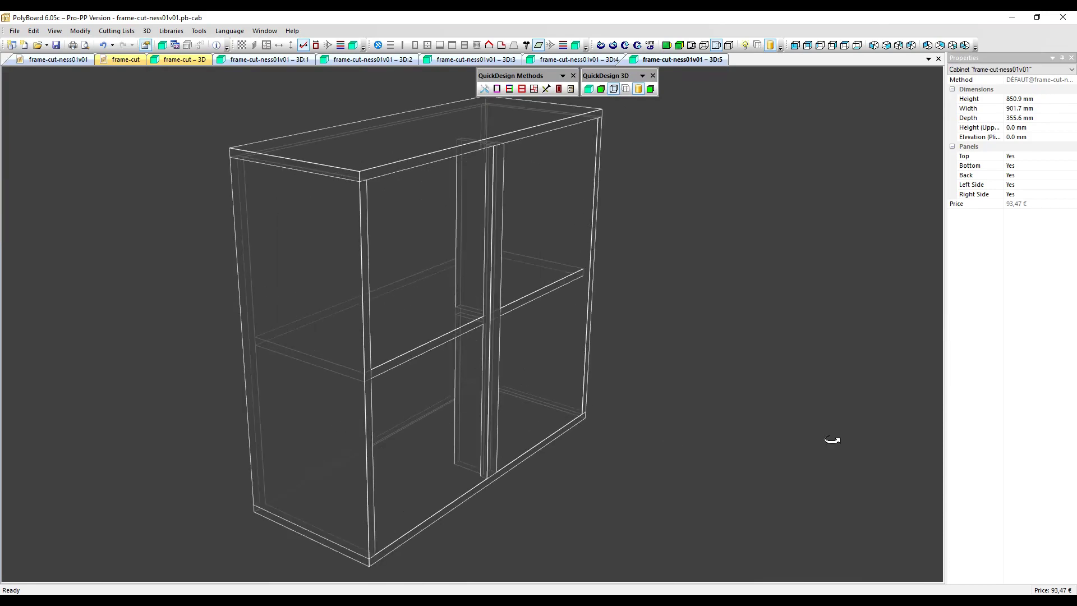
scroll(561, 492, "down", 2)
scroll(562, 489, "up", 1)
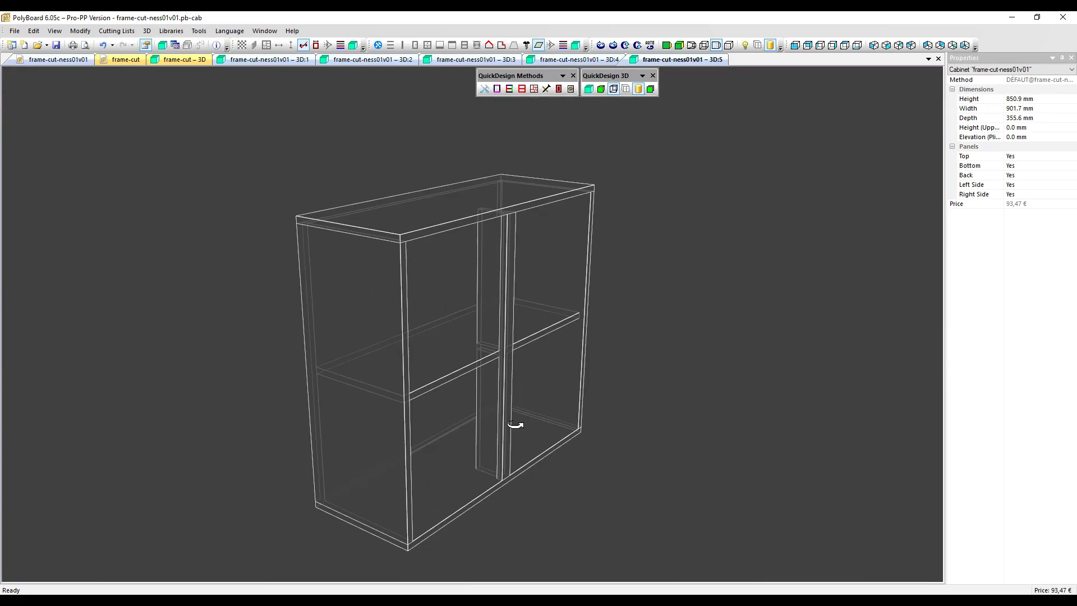